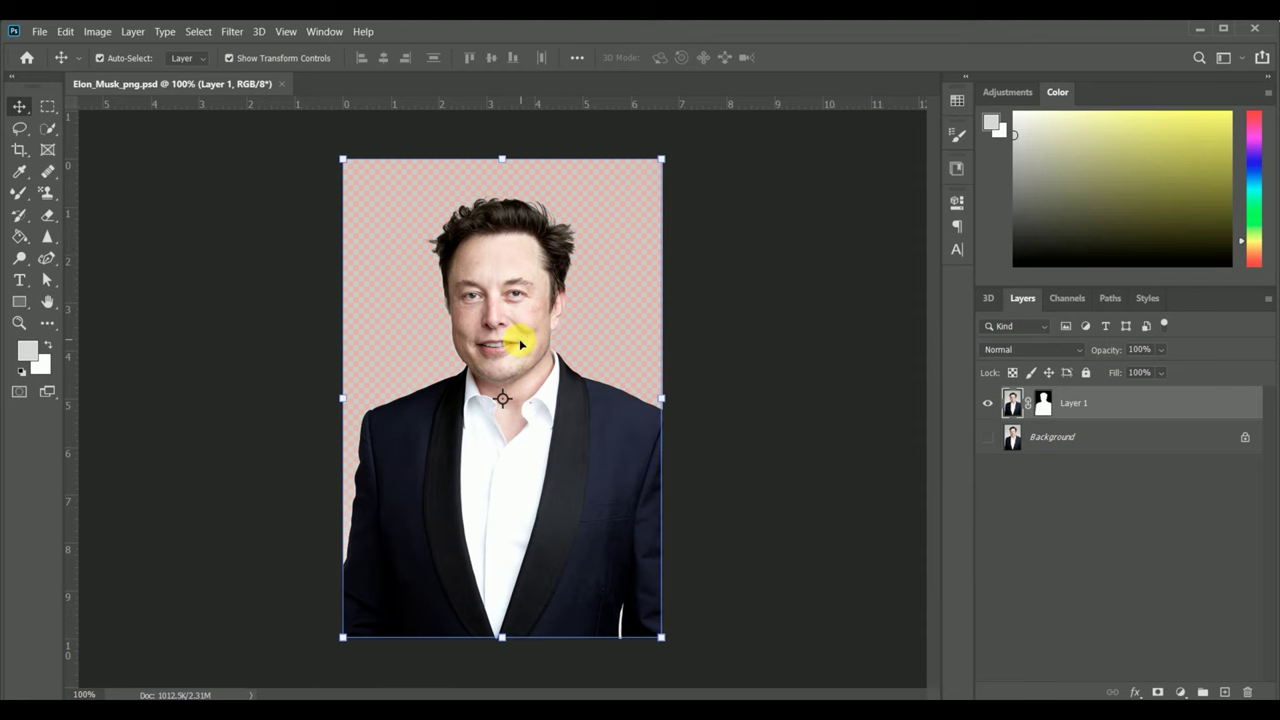
Convert Layer 1 into a smart object so filters stay editable.
scroll(512, 341, "up", 2)
scroll(512, 341, "down", 2)
scroll(508, 347, "up", 2)
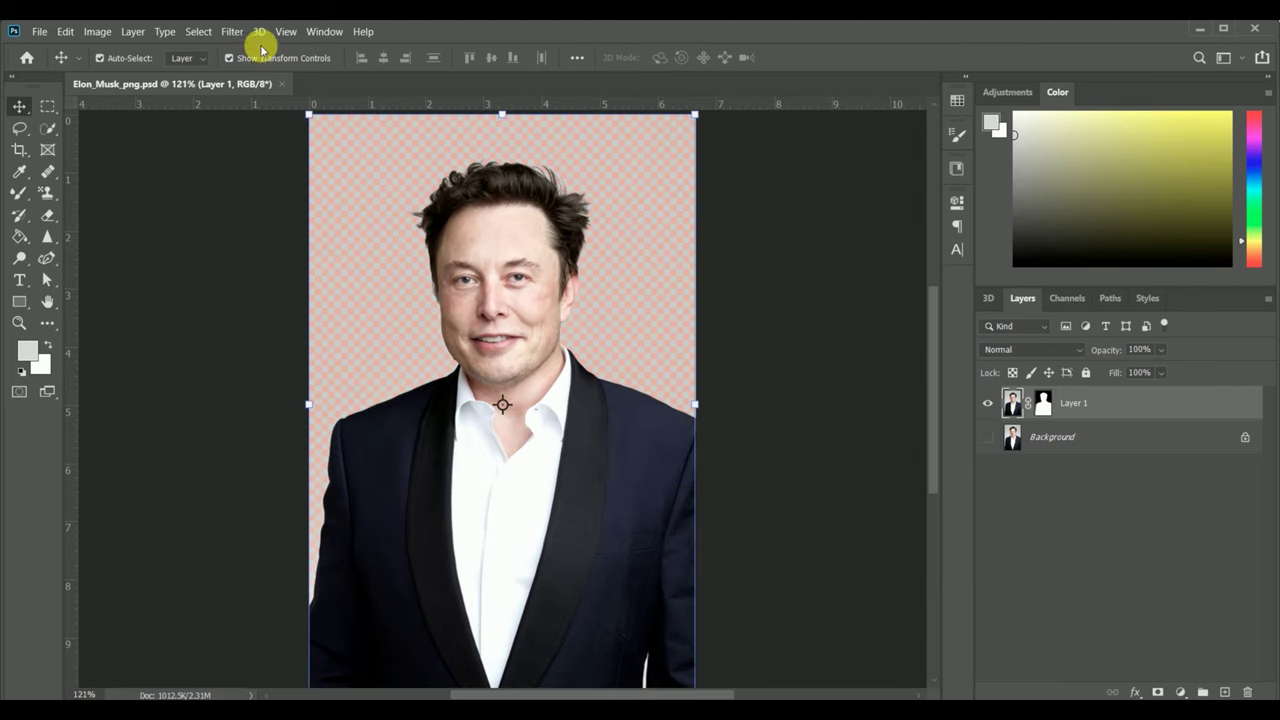
left_click(231, 31)
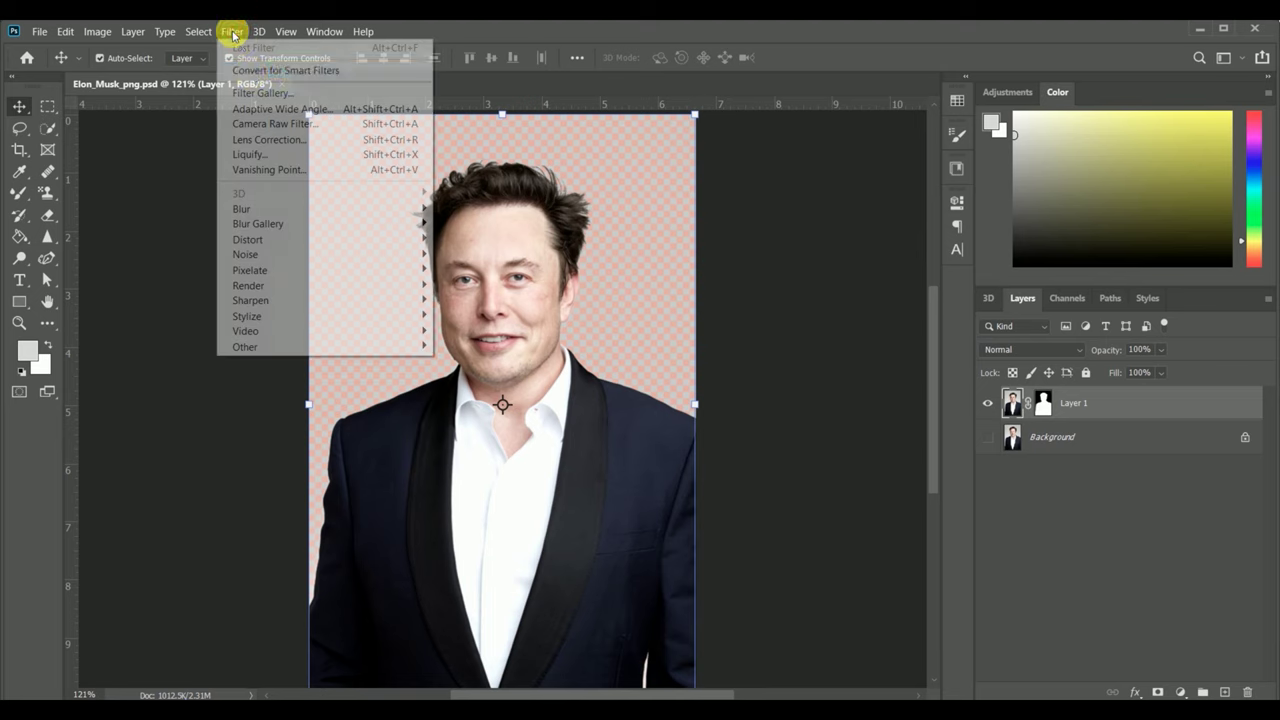
left_click(253, 75)
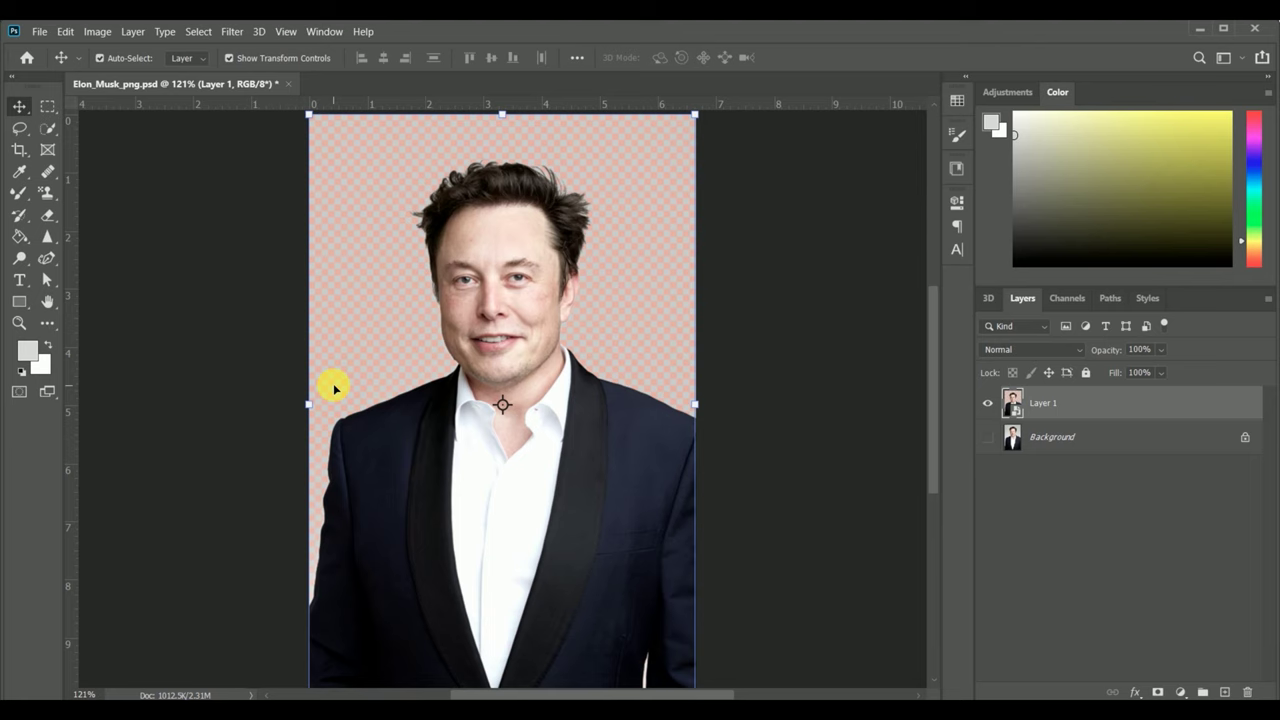
Duplicate Layer 1 and rename the copy 'work layer'.
scroll(334, 389, "down", 1)
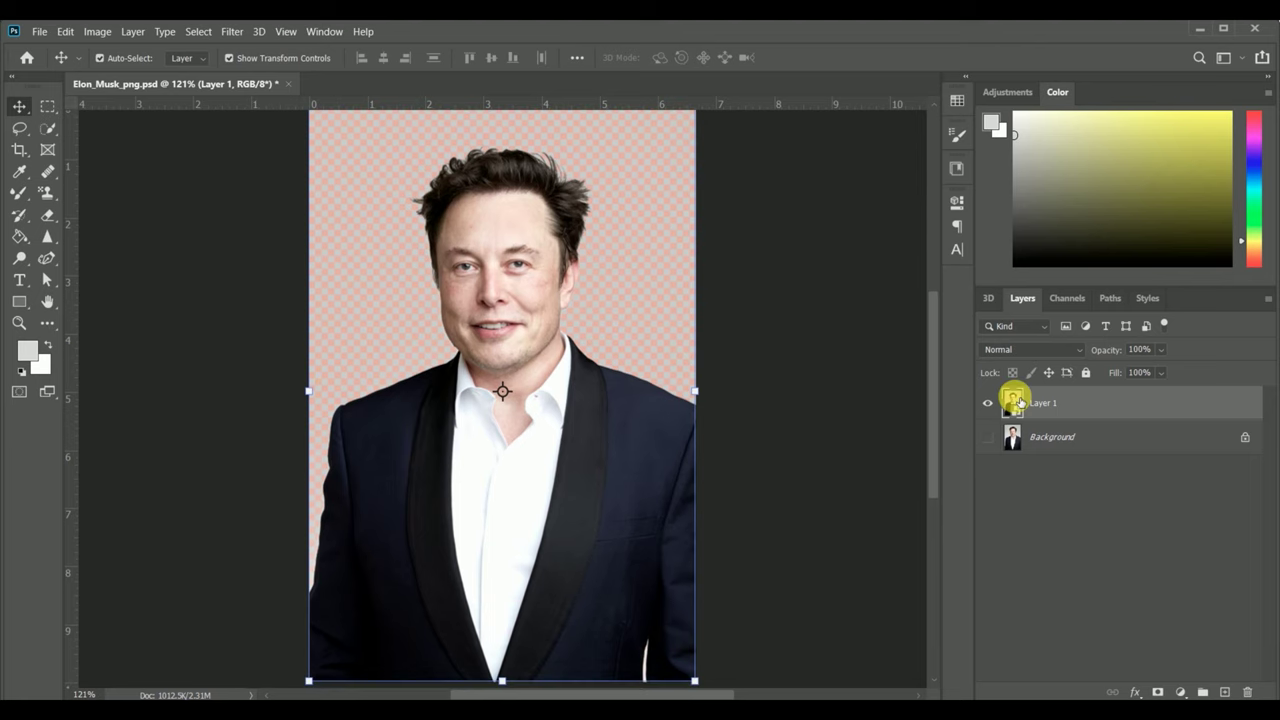
key("ctrl+j")
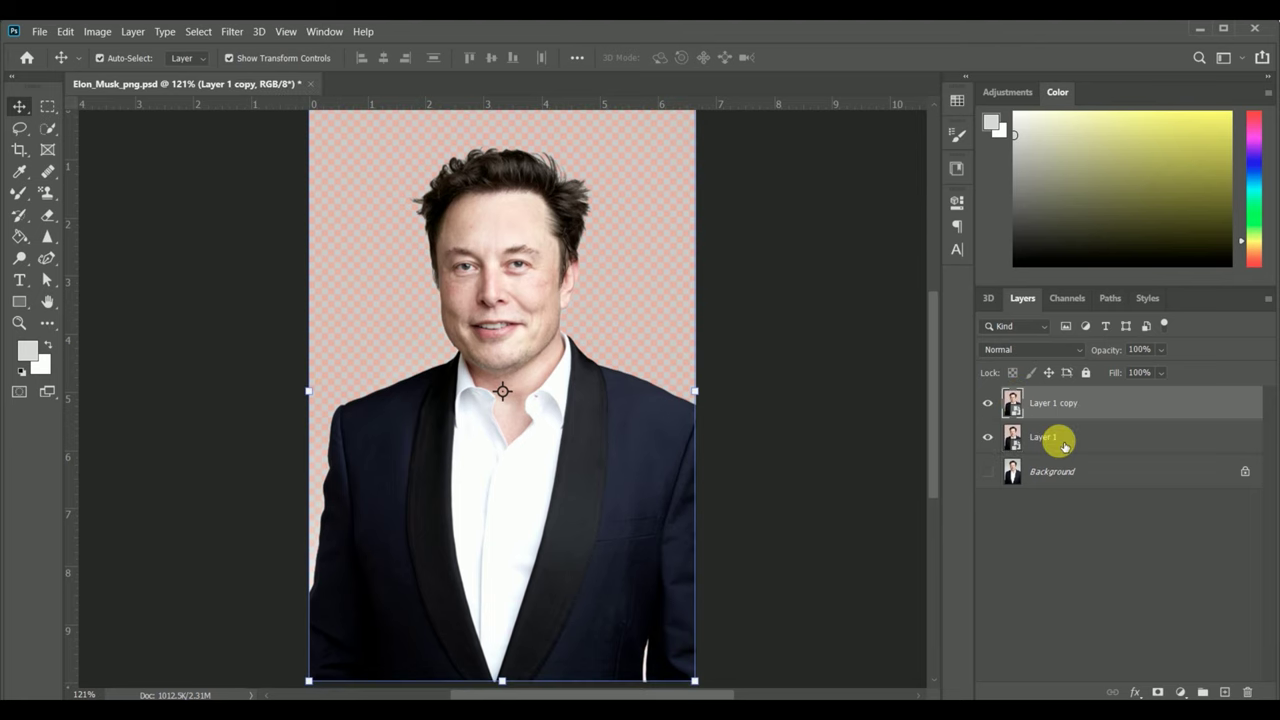
left_click(1053, 444)
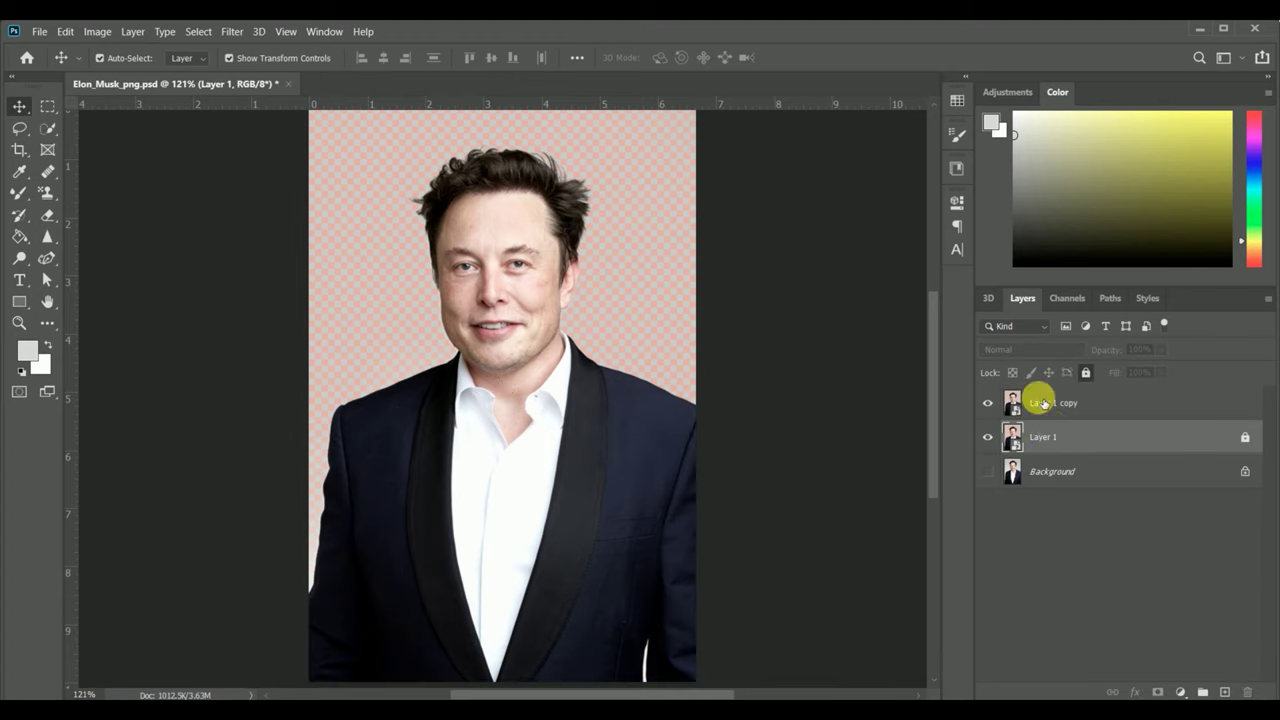
left_click(1022, 403)
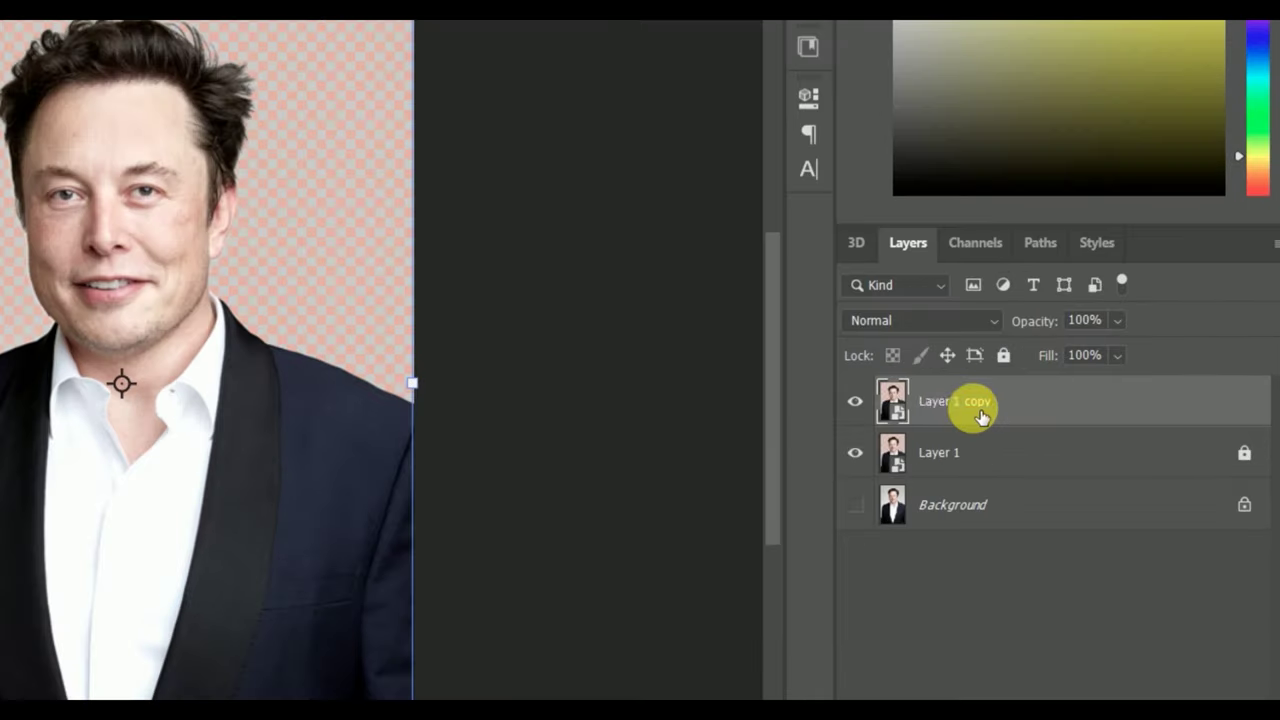
double_click(1068, 408)
key("BackSpace")
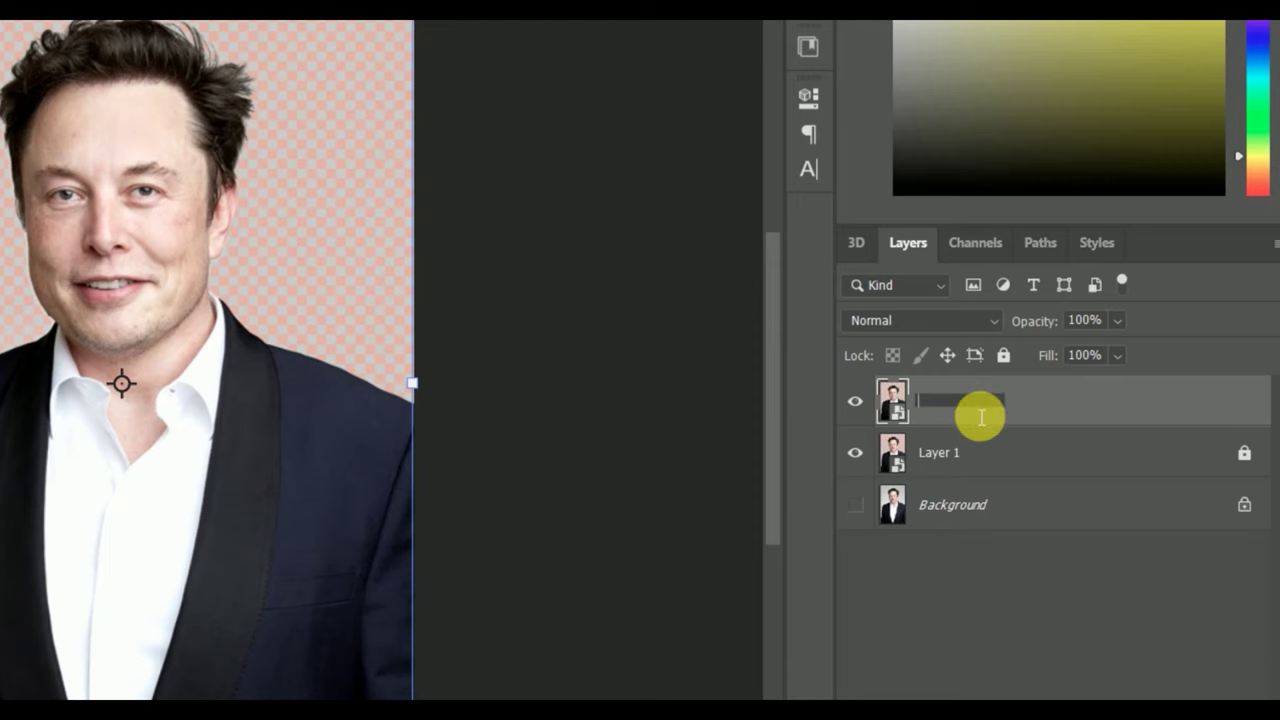
type("wor")
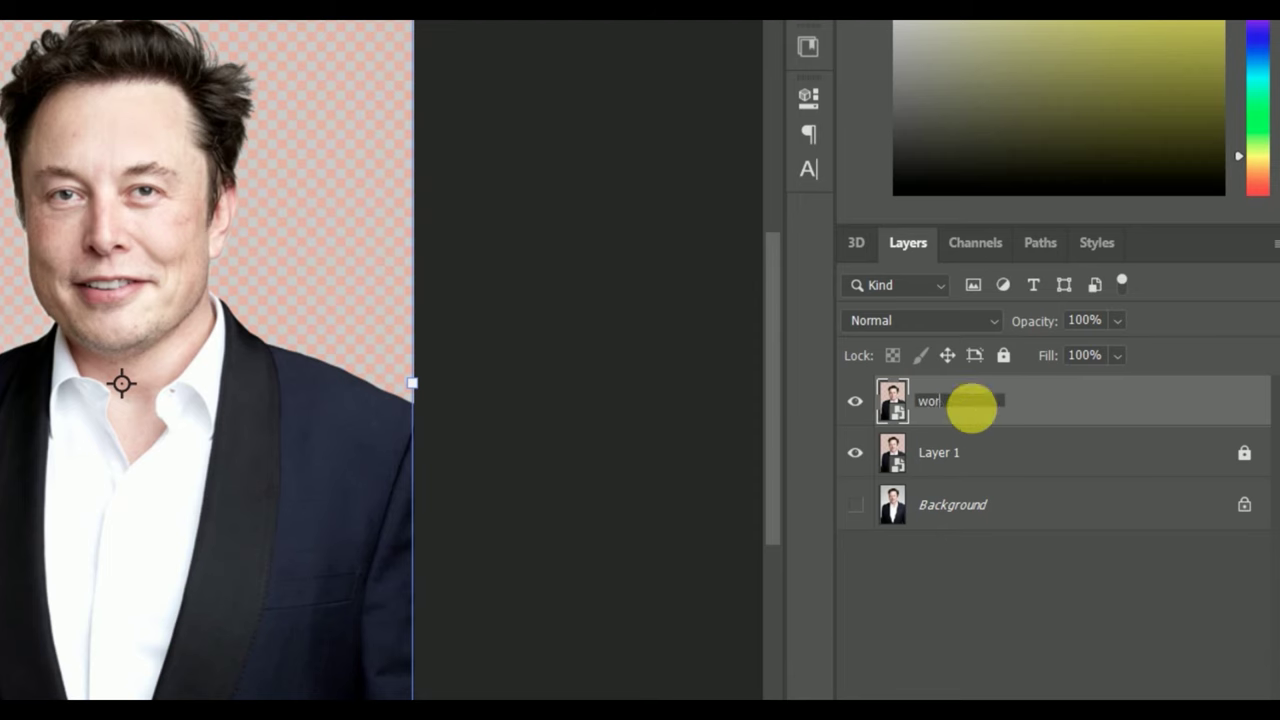
type("k layer")
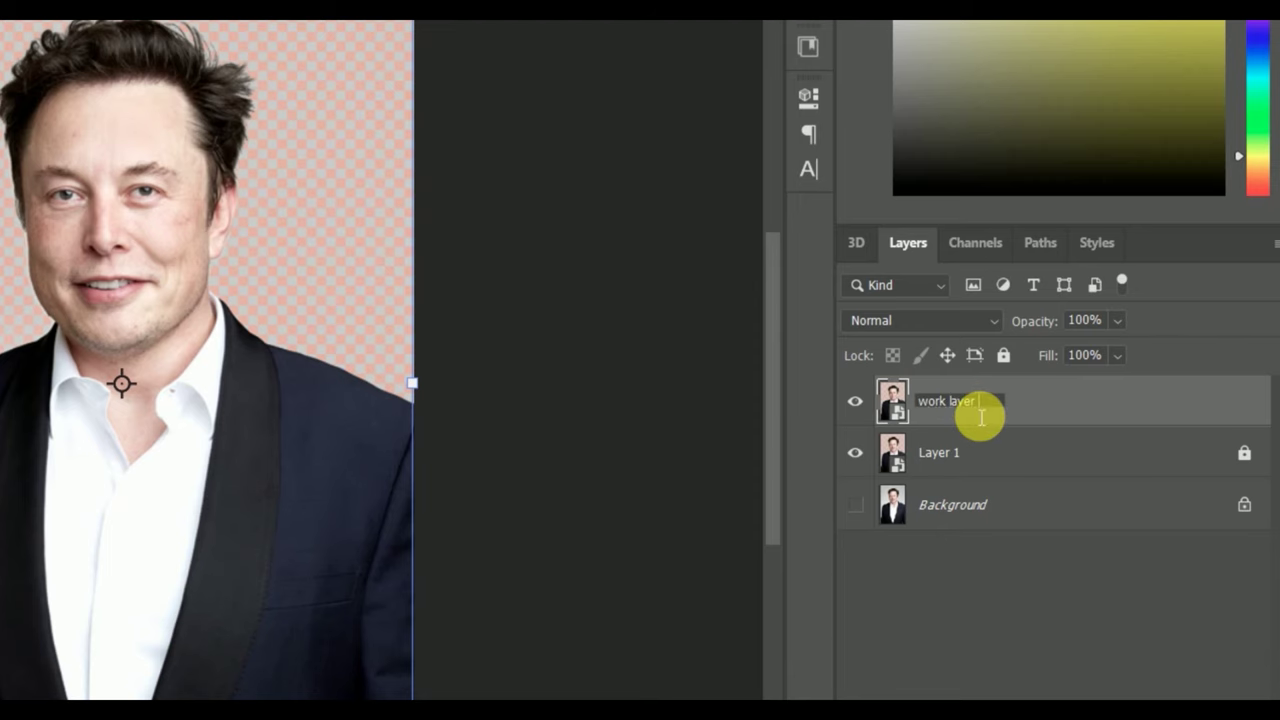
key("Return")
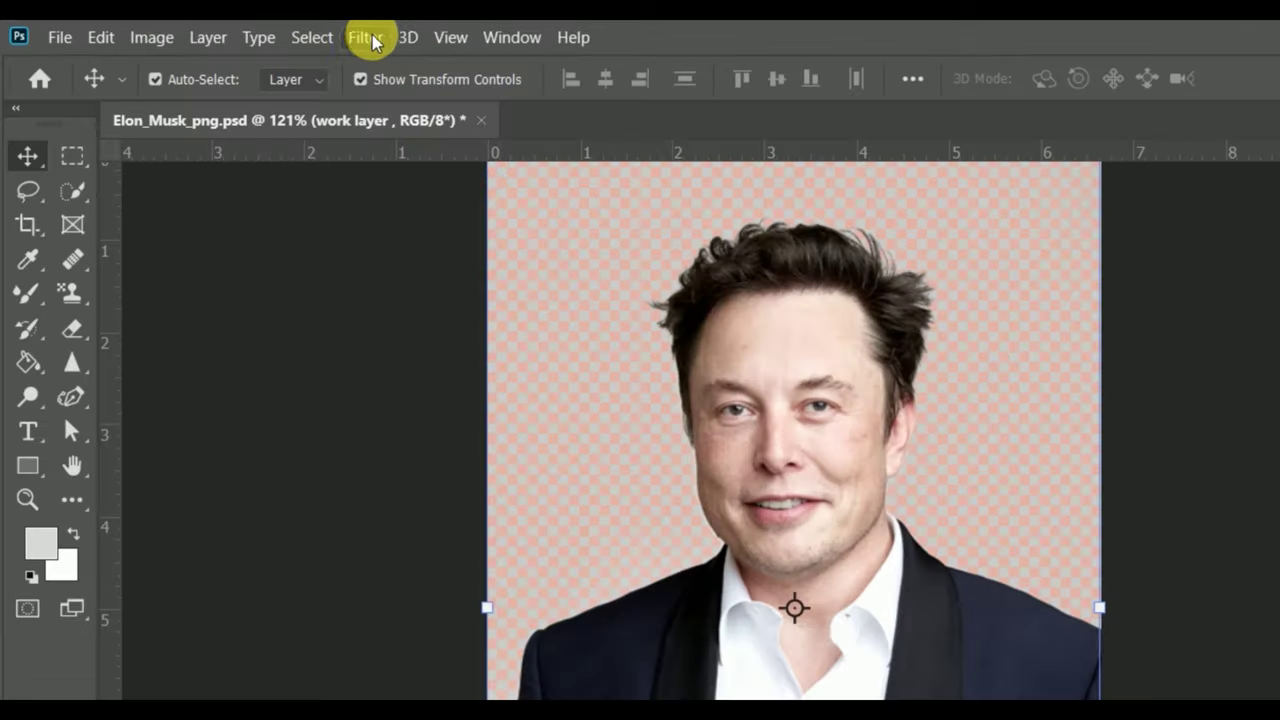
In the Filter Gallery, compare Rough Pastels and Palette Knife, then choose Cutout and adjust its levels.
left_click(231, 31)
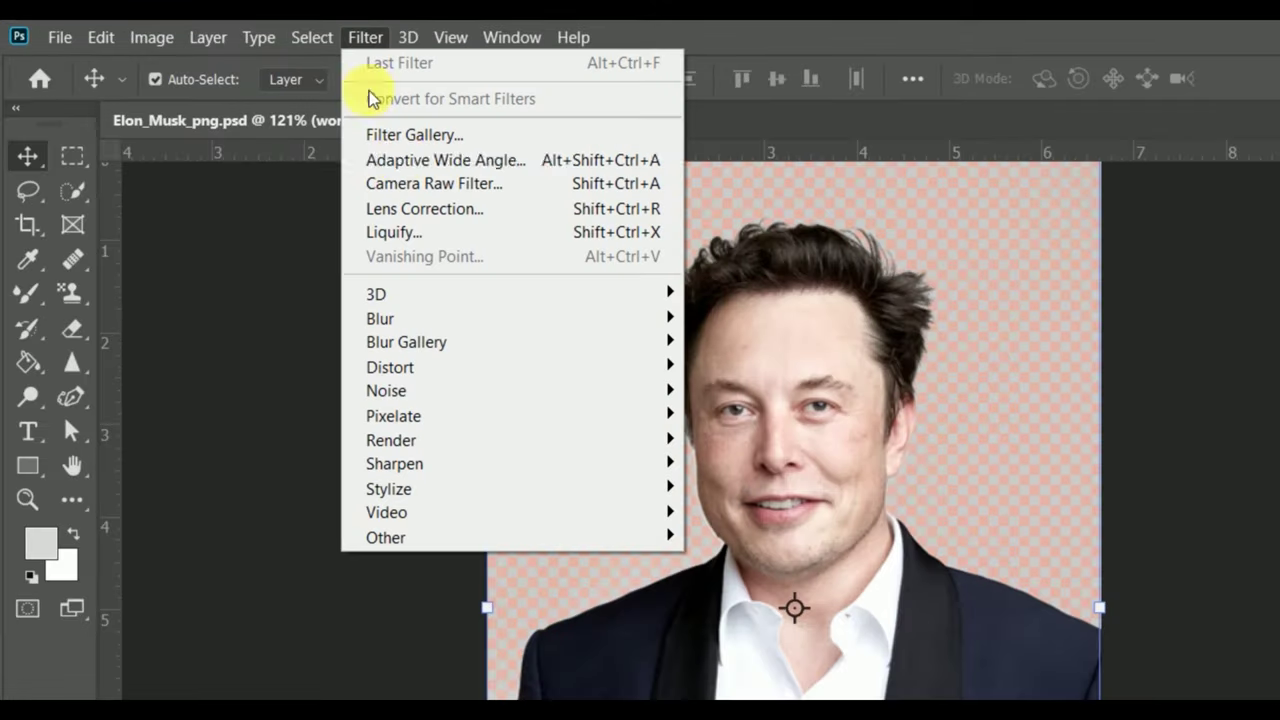
left_click(416, 136)
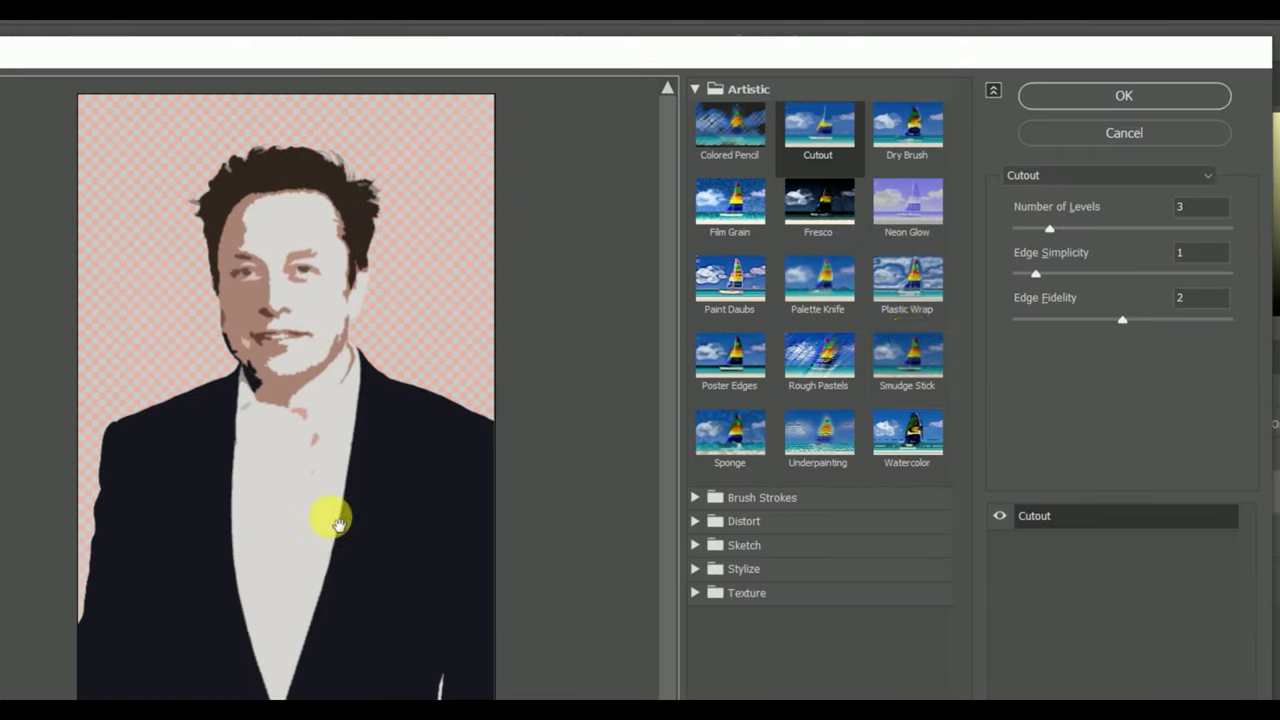
left_click(821, 357)
left_click(824, 292)
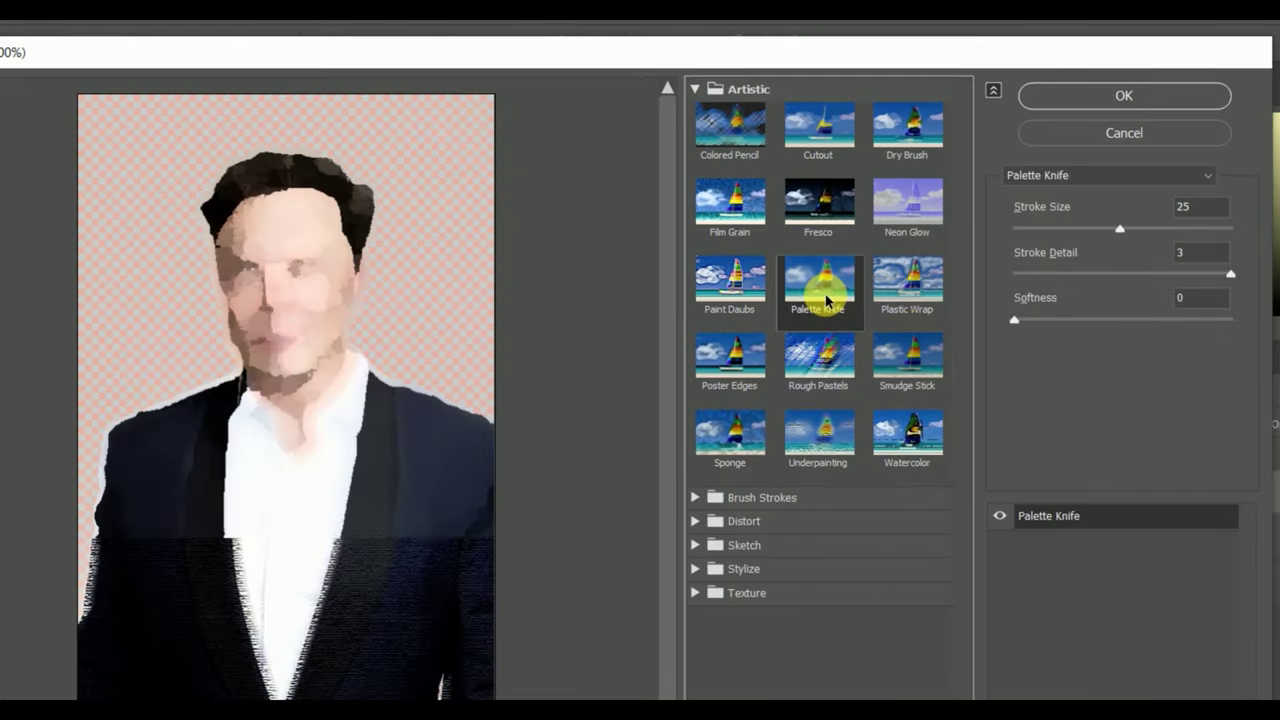
left_click(834, 125)
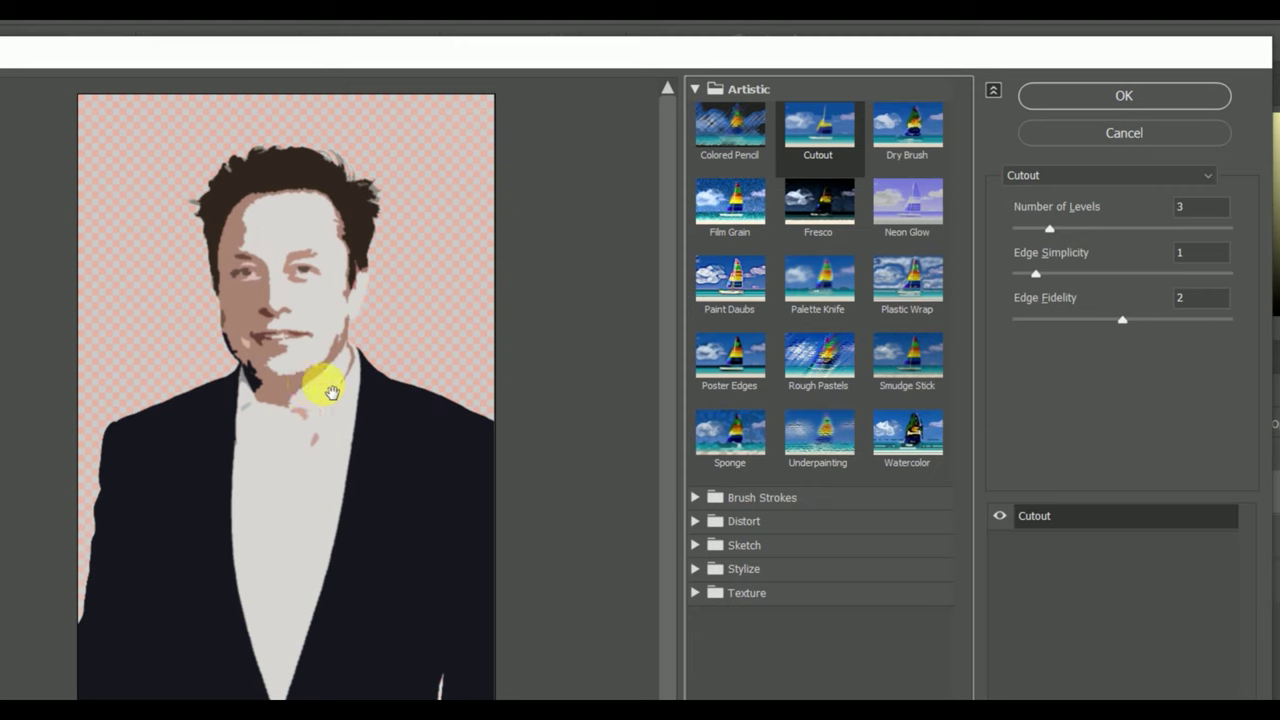
left_click_drag(1049, 229, 1053, 229)
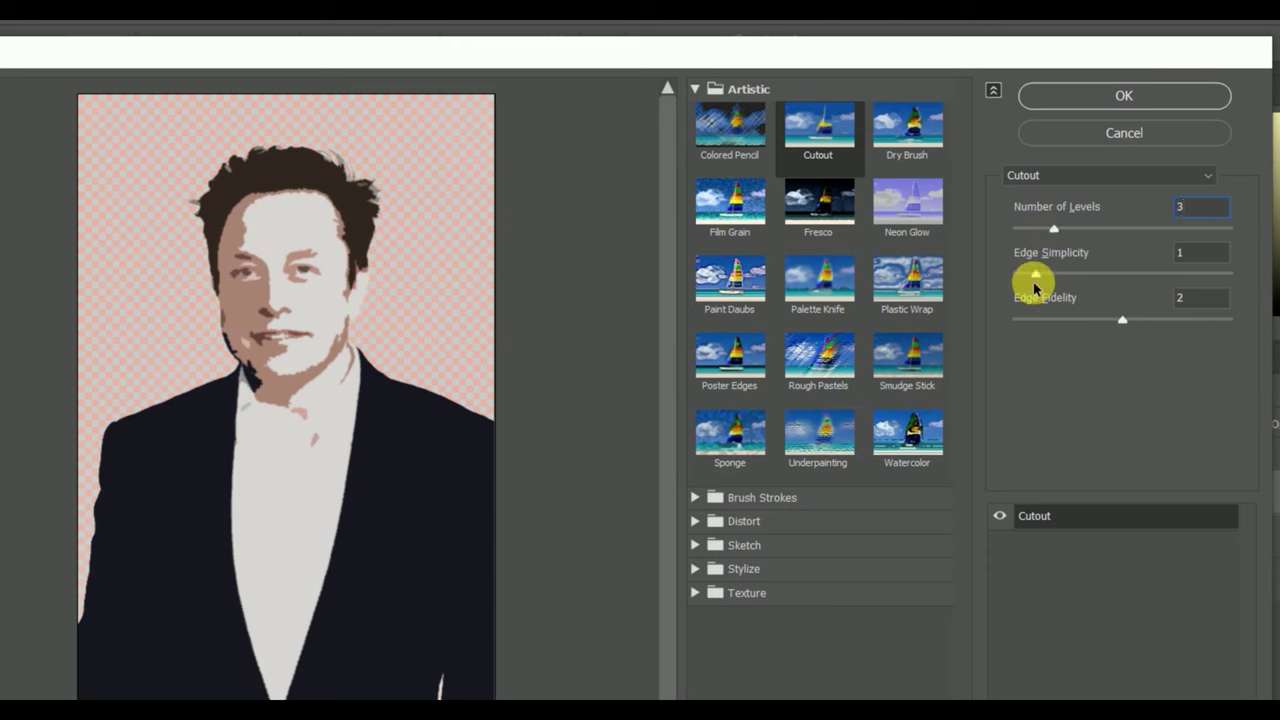
Apply Cutout with Edge Simplicity 1, then toggle it off and on against the original.
left_click(1188, 262)
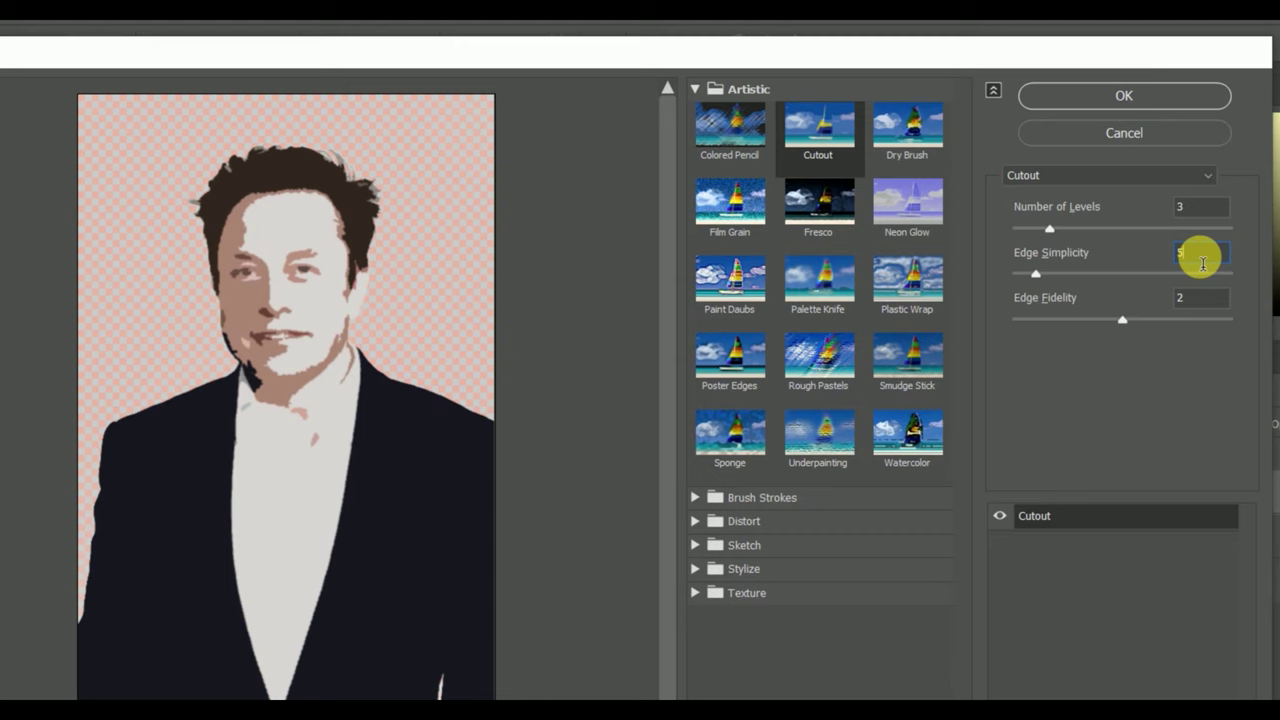
type("5")
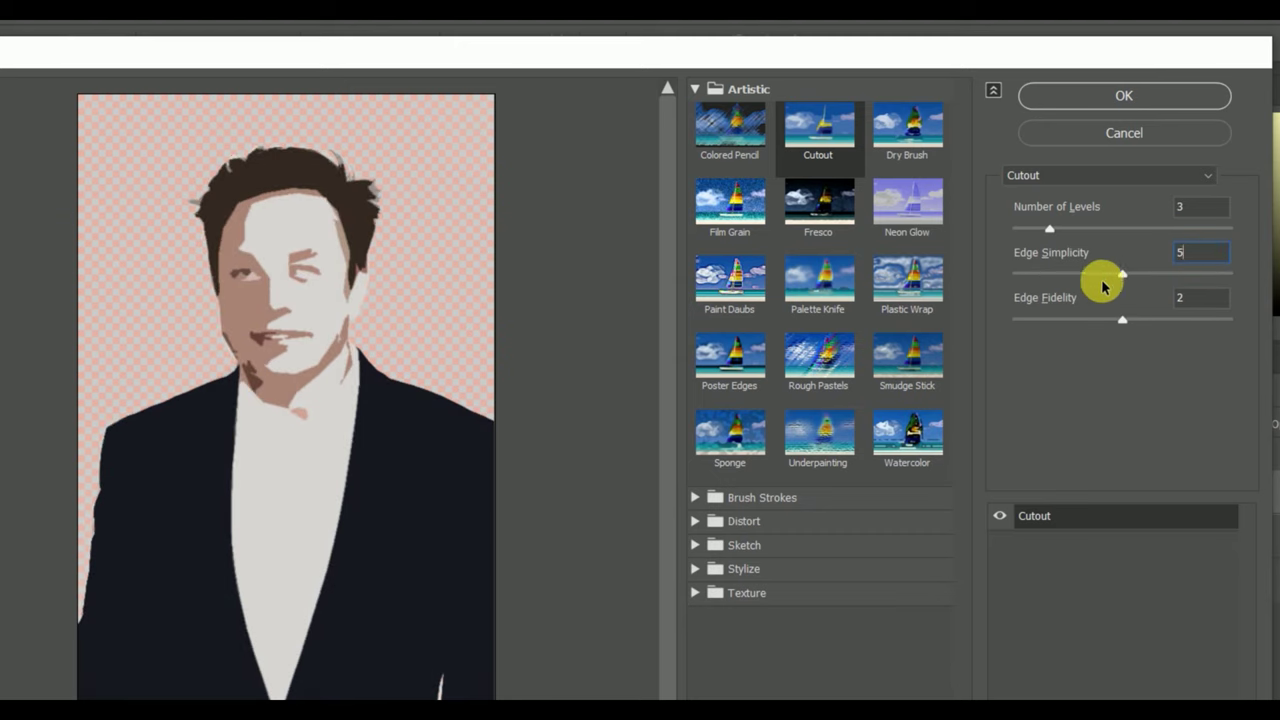
mouse_move(1123, 277)
left_mouse_down()
mouse_move(1243, 279)
mouse_move(1012, 278)
left_mouse_up()
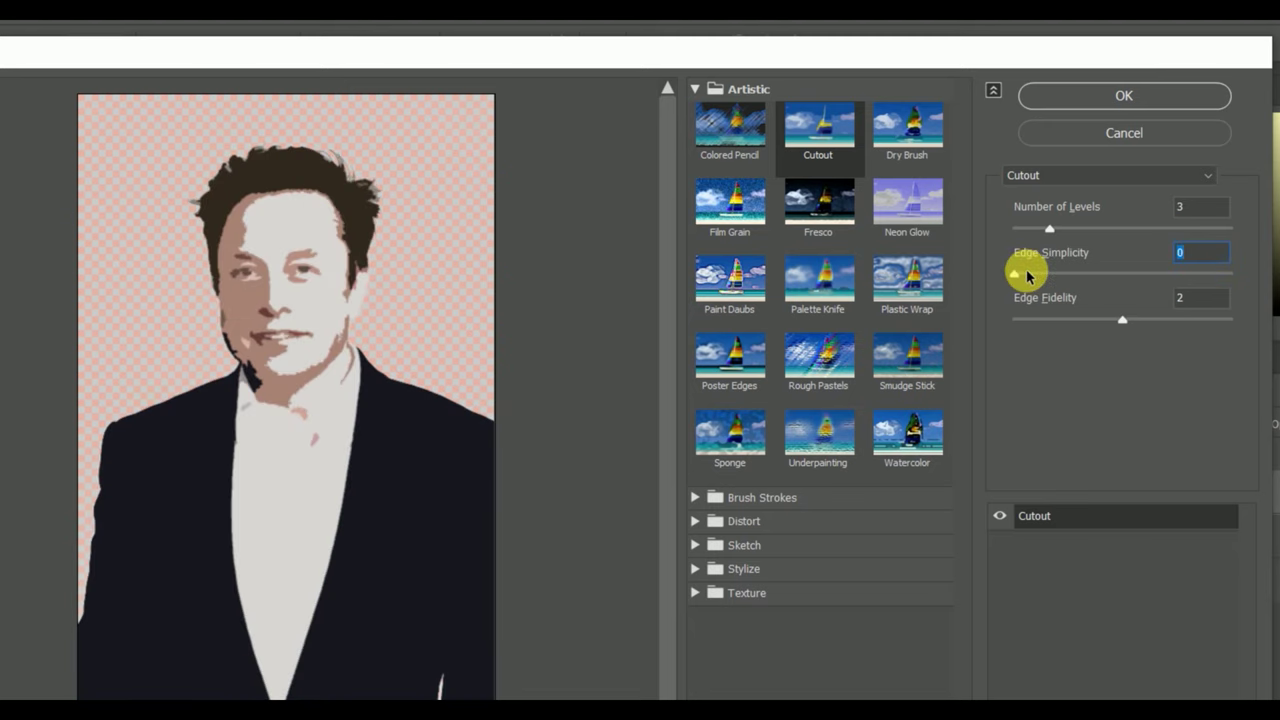
left_click(1026, 270)
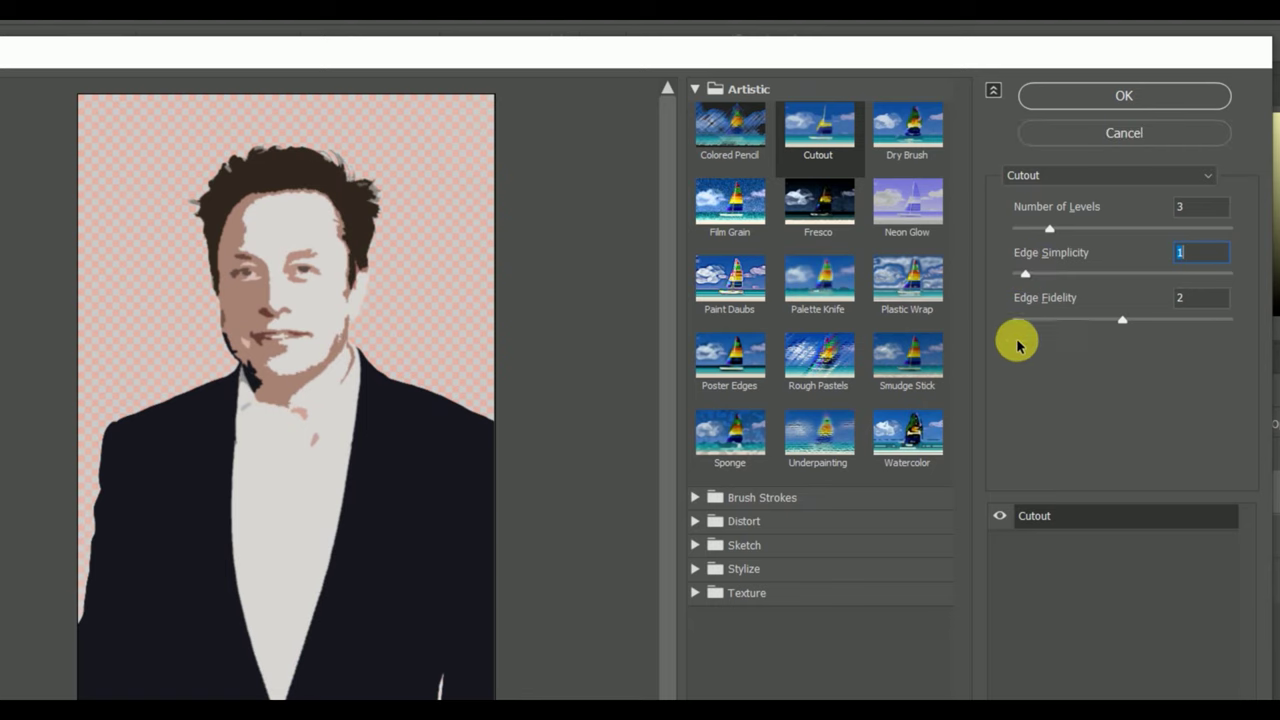
left_click(1126, 98)
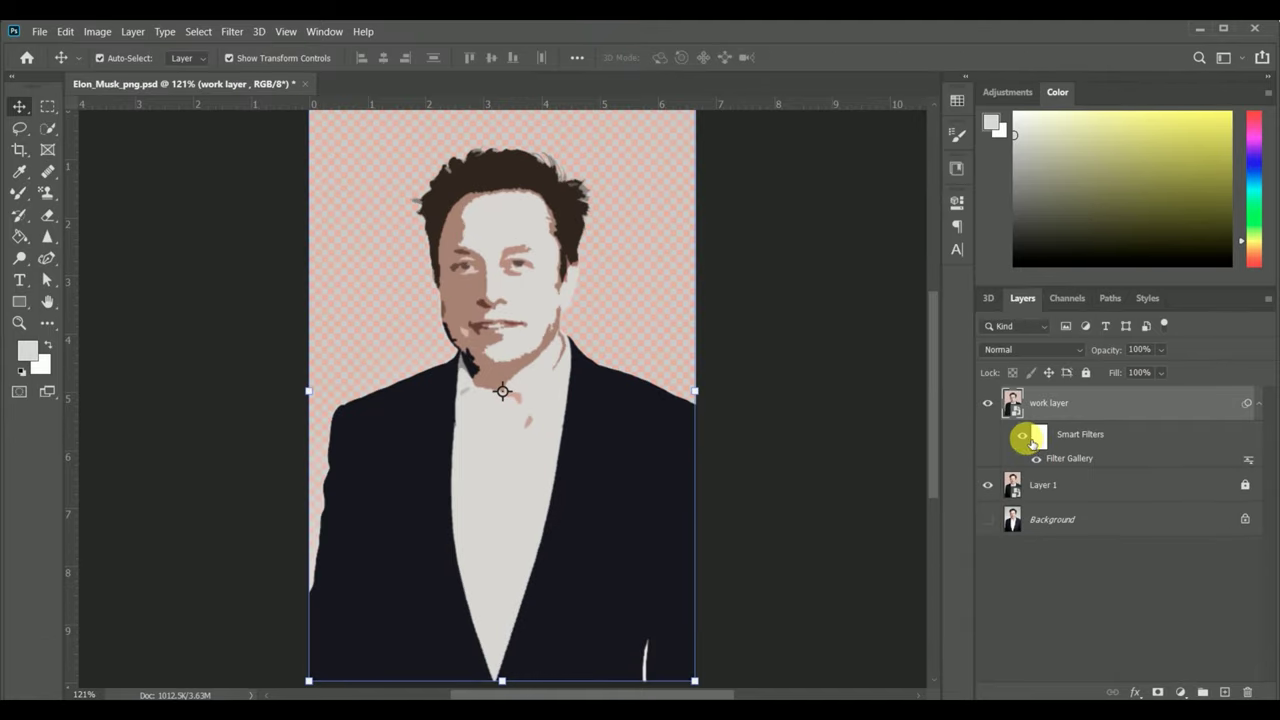
left_click(1043, 467)
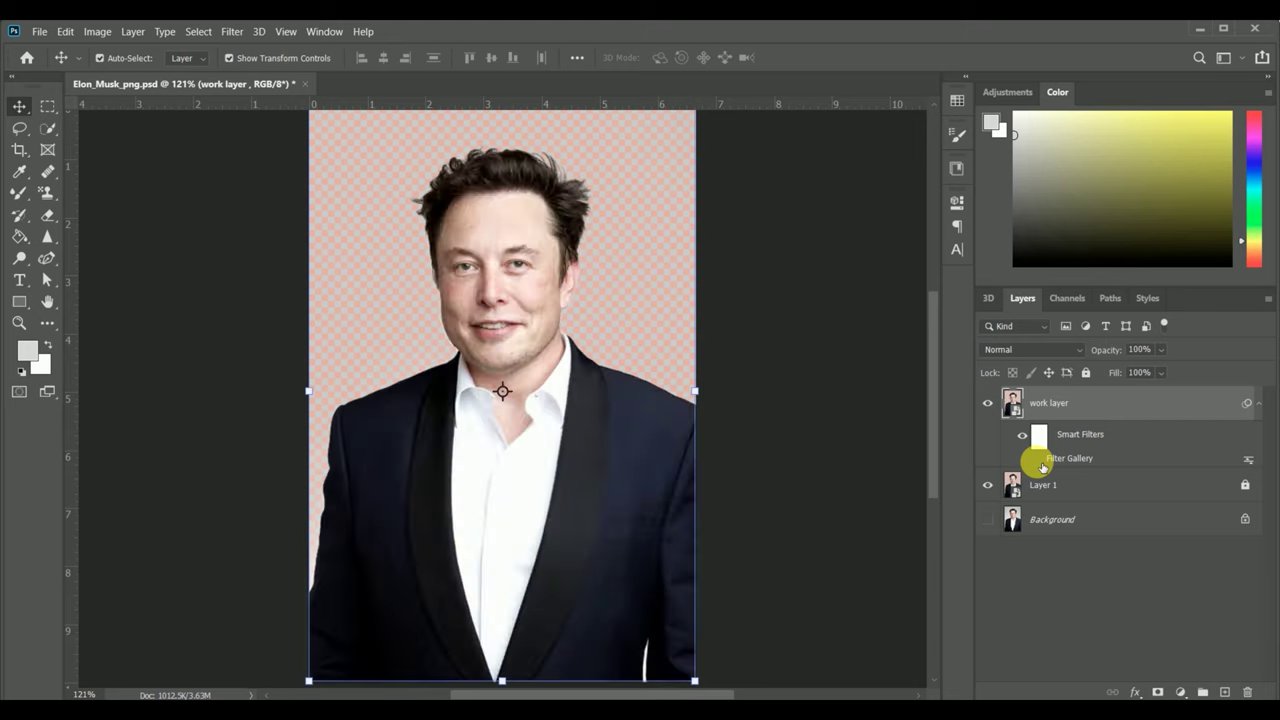
left_click(1036, 460)
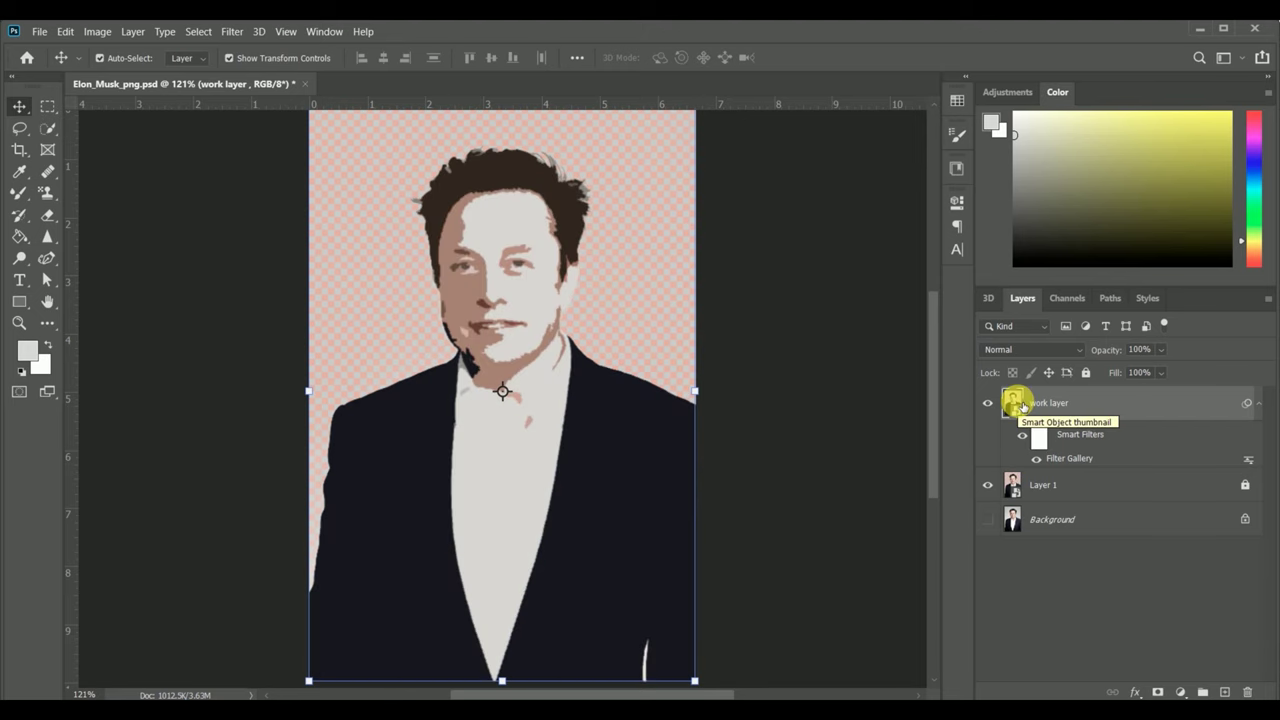
Apply a Brush Strokes > Angled Strokes filter with stroke length 5 to the work layer.
left_click(231, 31)
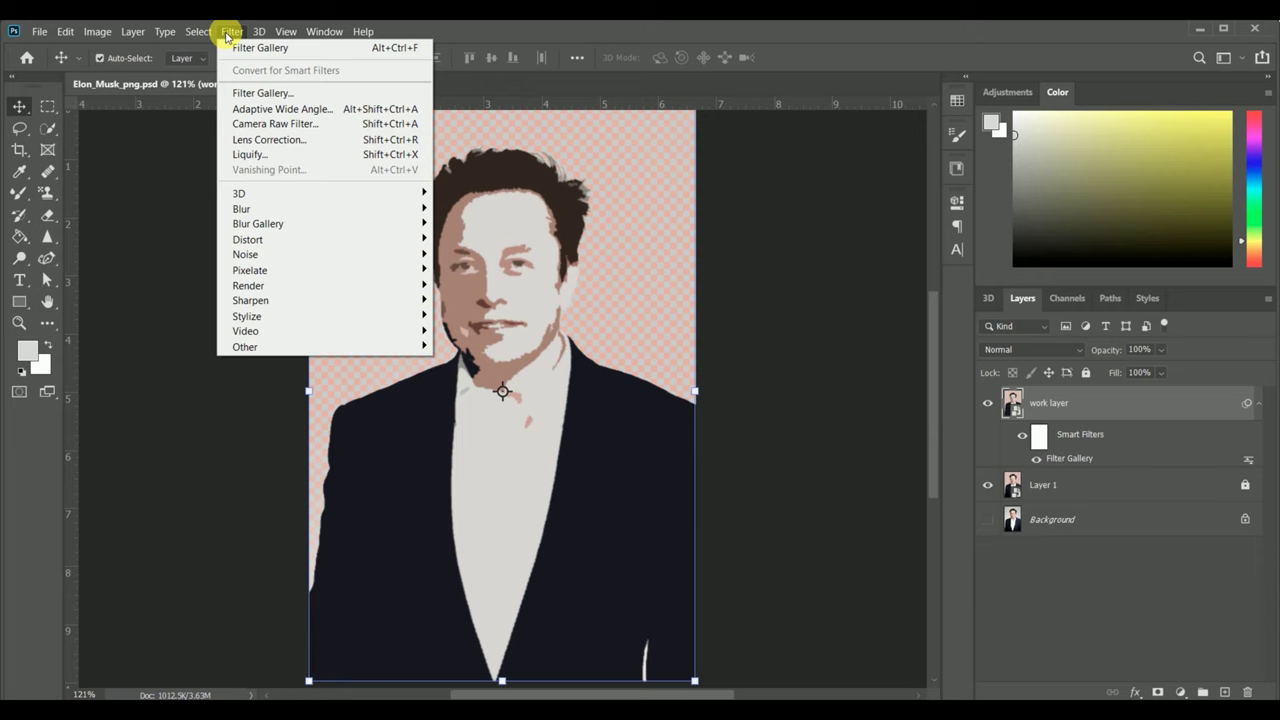
left_click(252, 93)
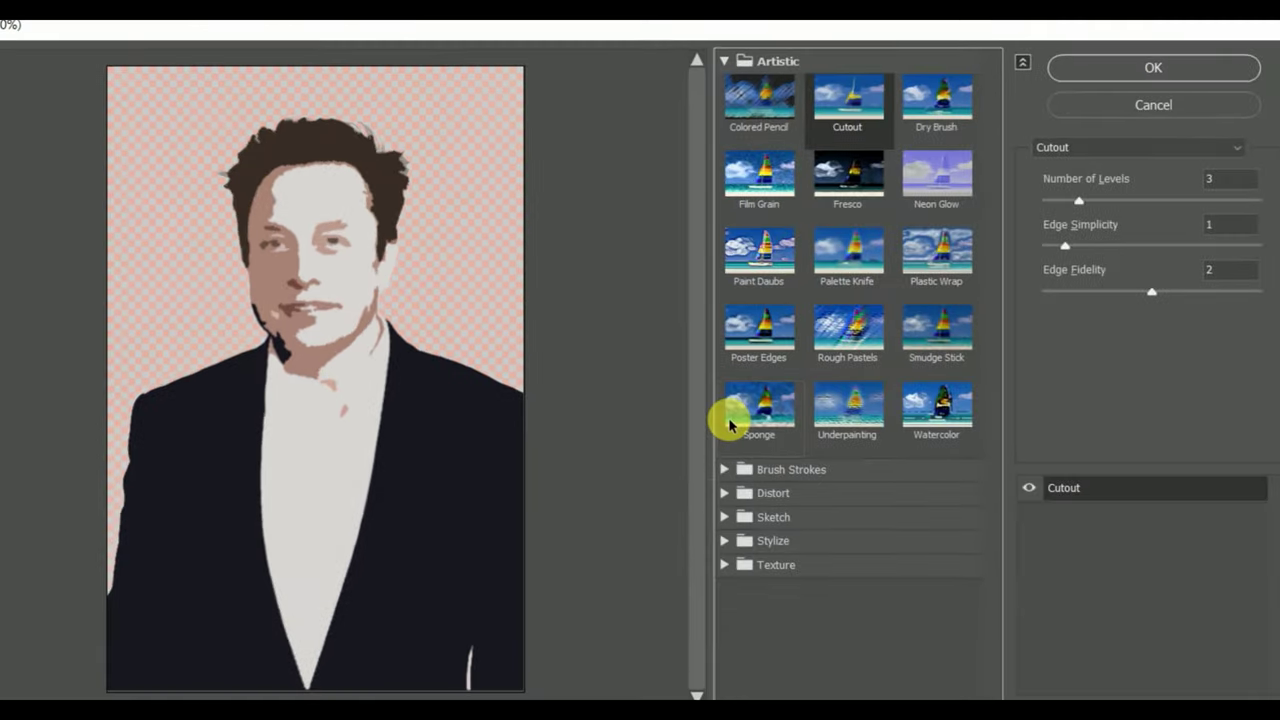
left_click(724, 472)
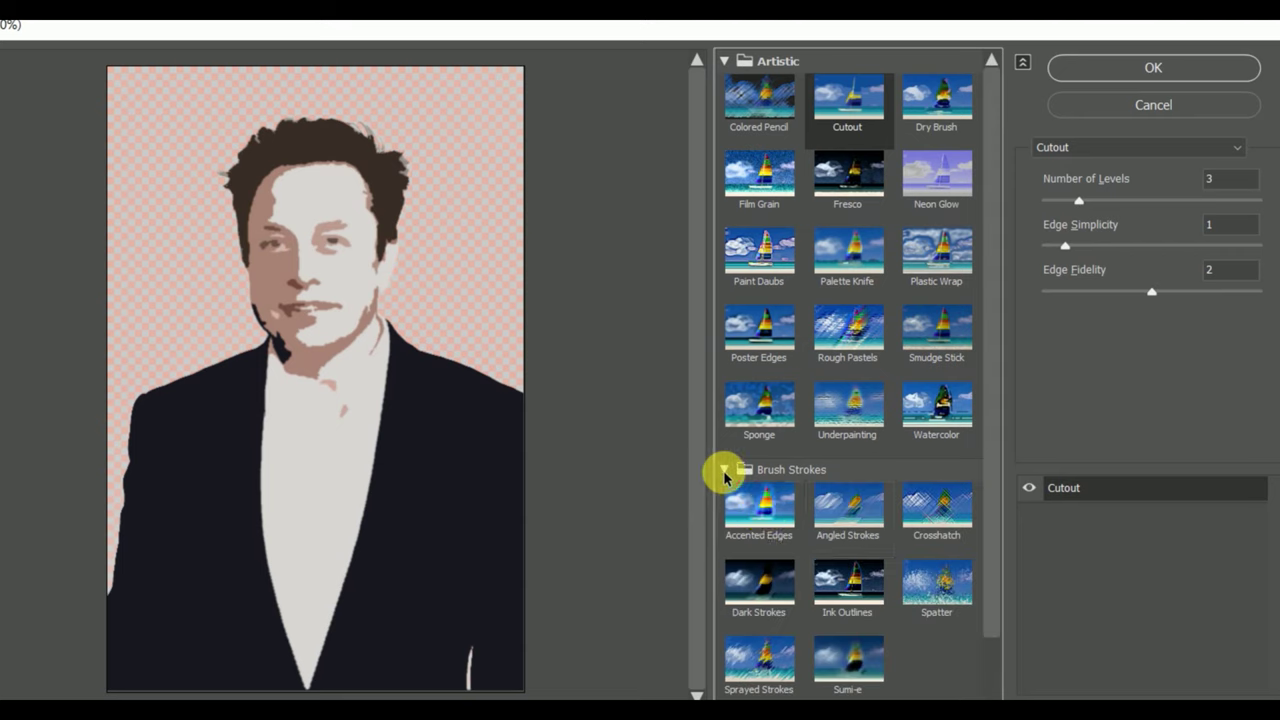
left_click(849, 512)
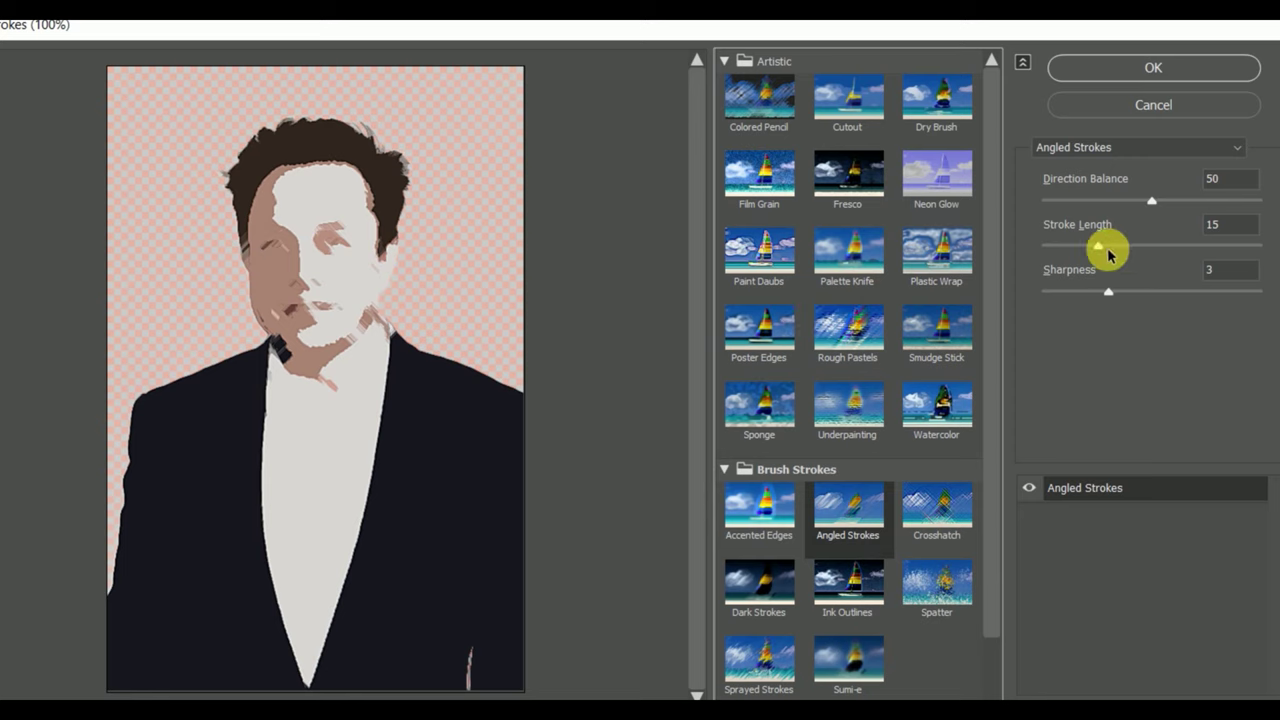
left_click_drag(1108, 254, 1055, 250)
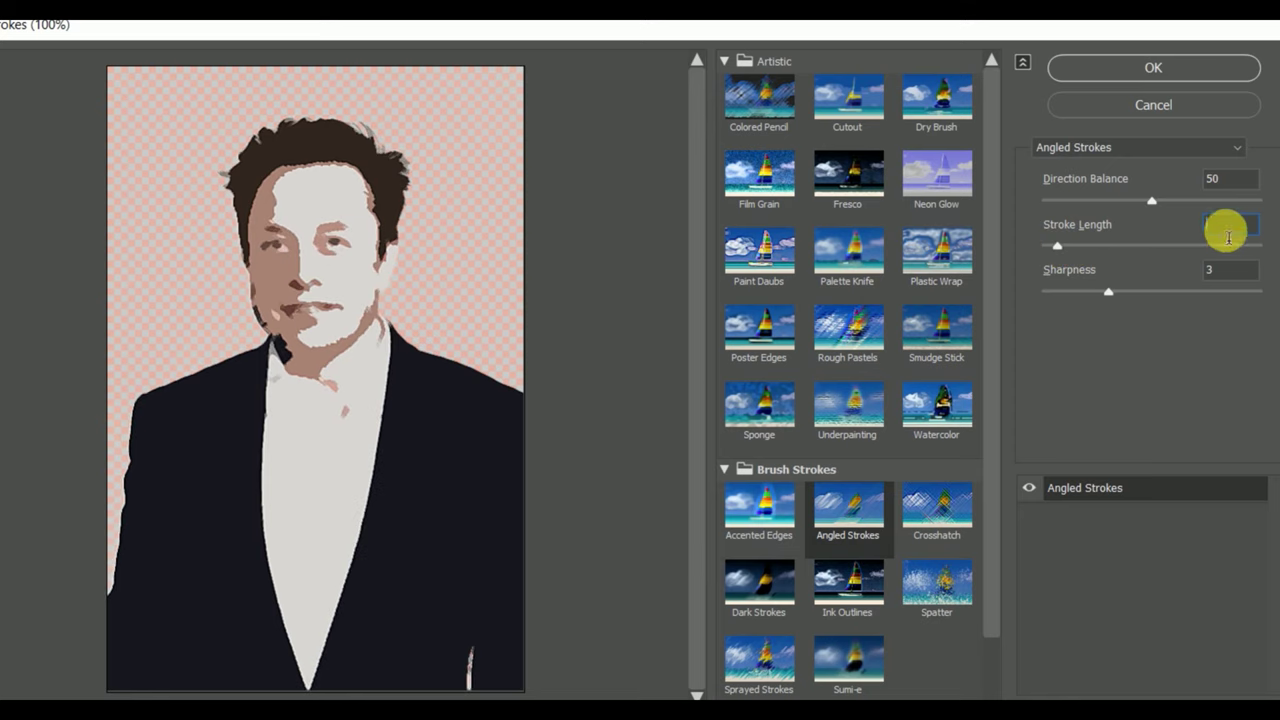
type("5")
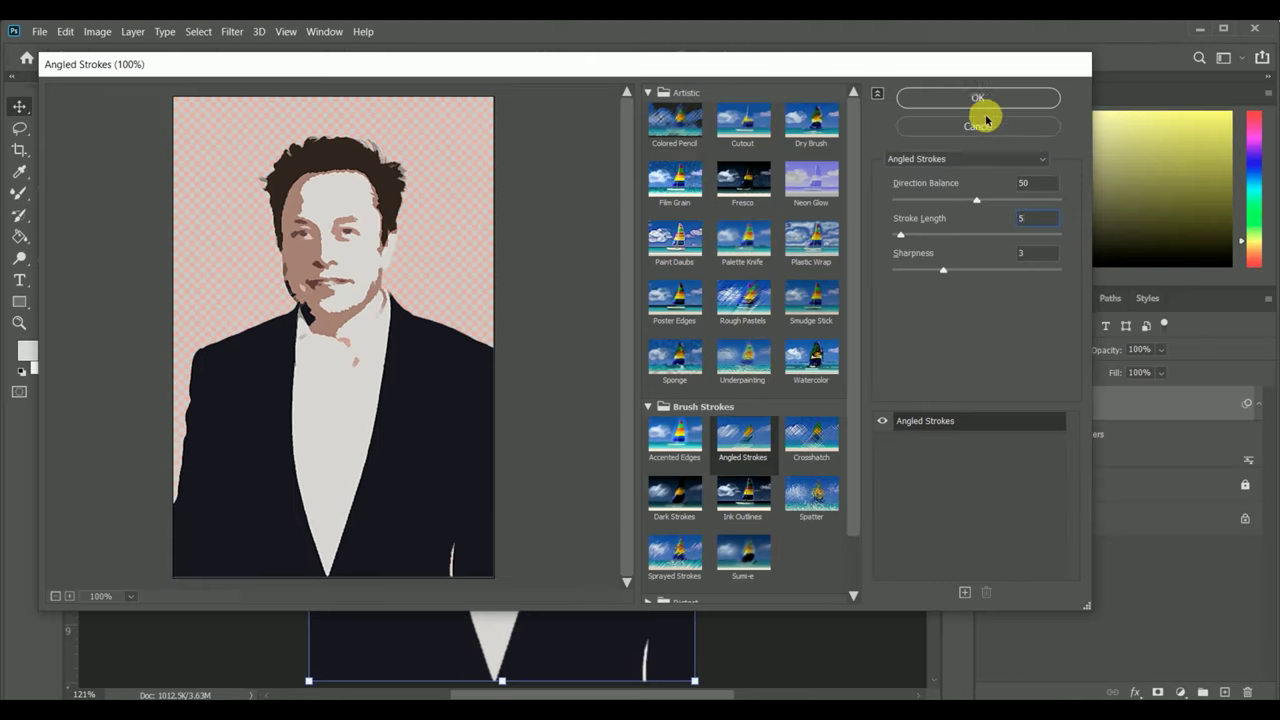
left_click(985, 102)
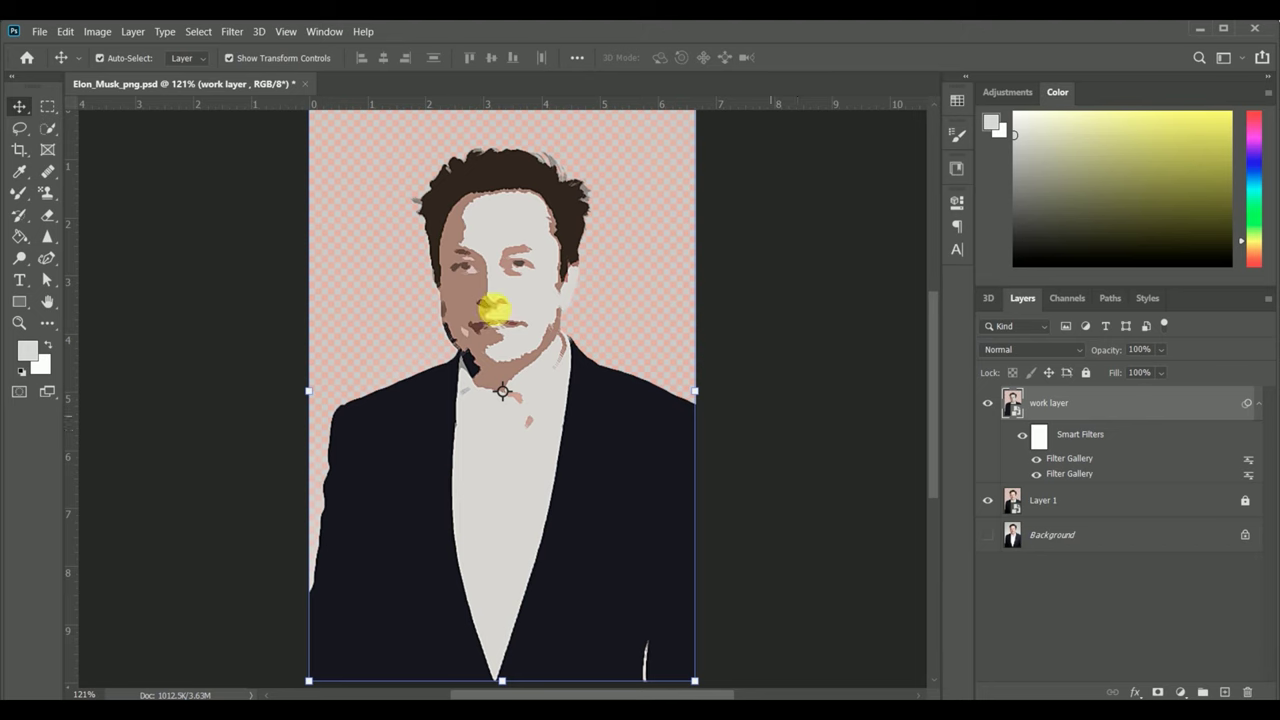
Preview Distort > Diffuse Glow with glow amount 1, graininess 3 and clear amount 15.
left_click(231, 32)
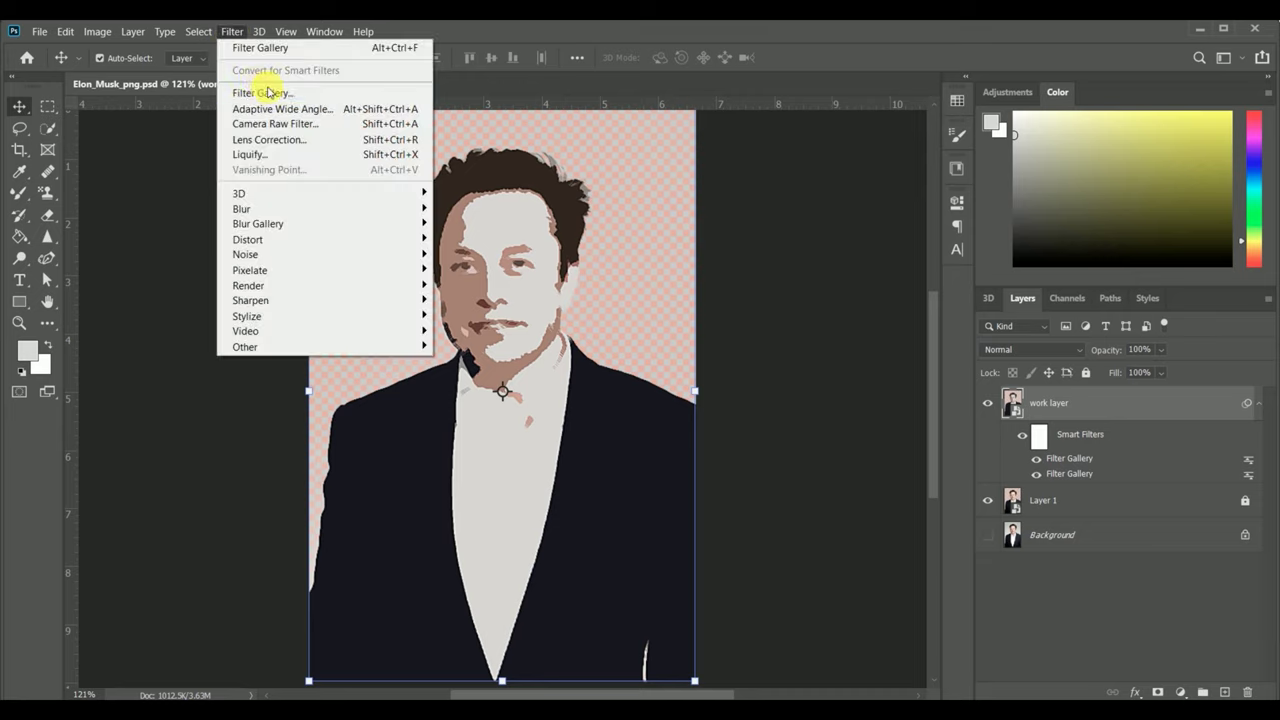
left_click(268, 93)
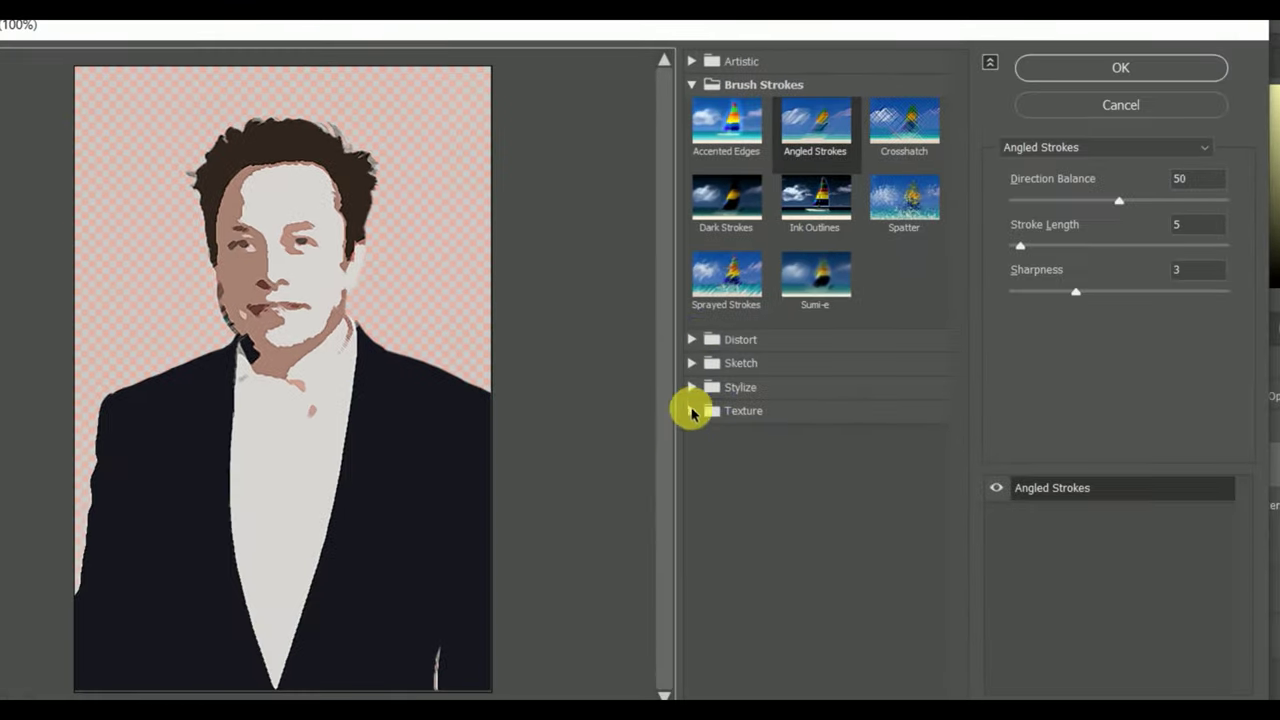
left_click(699, 341)
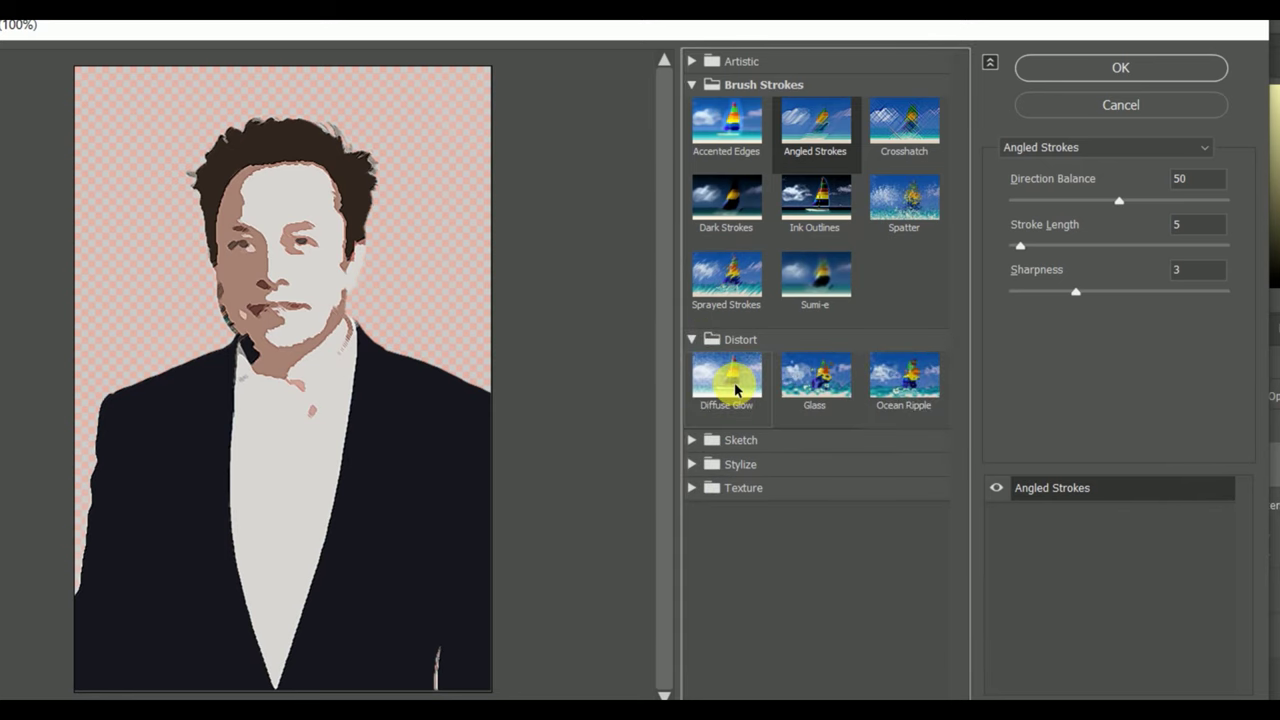
left_click(735, 390)
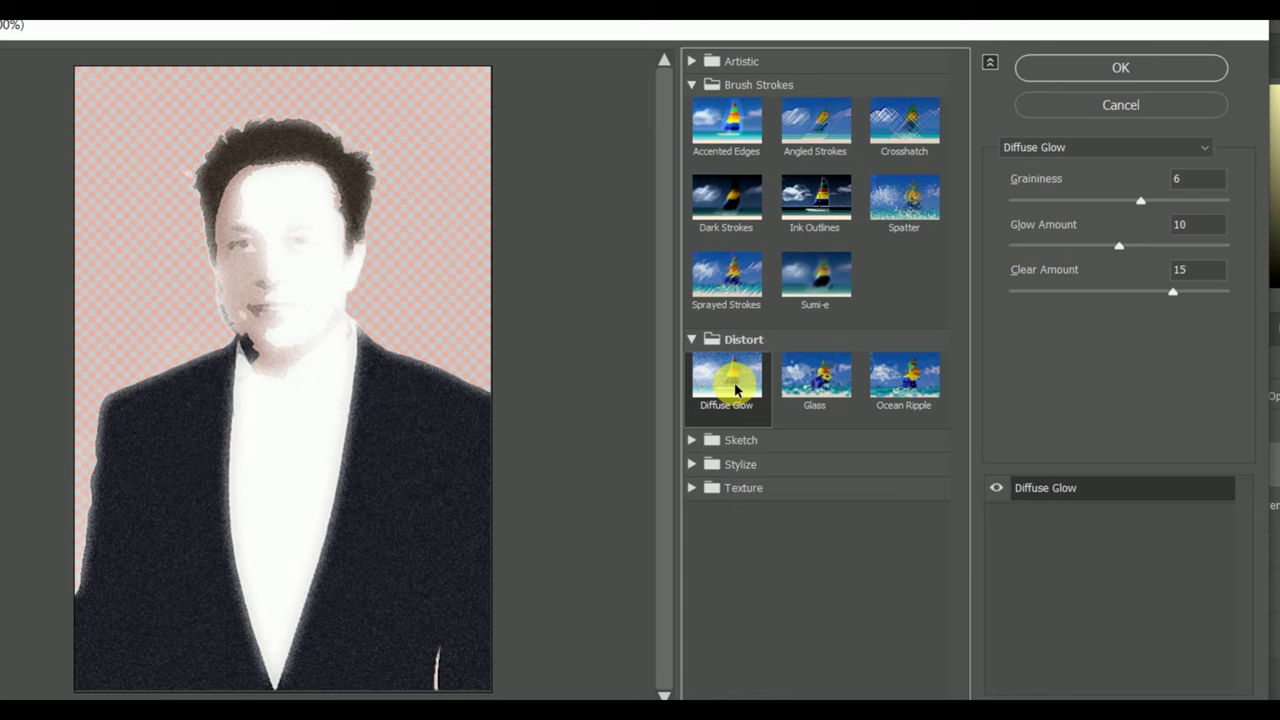
left_click_drag(1173, 291, 1040, 293)
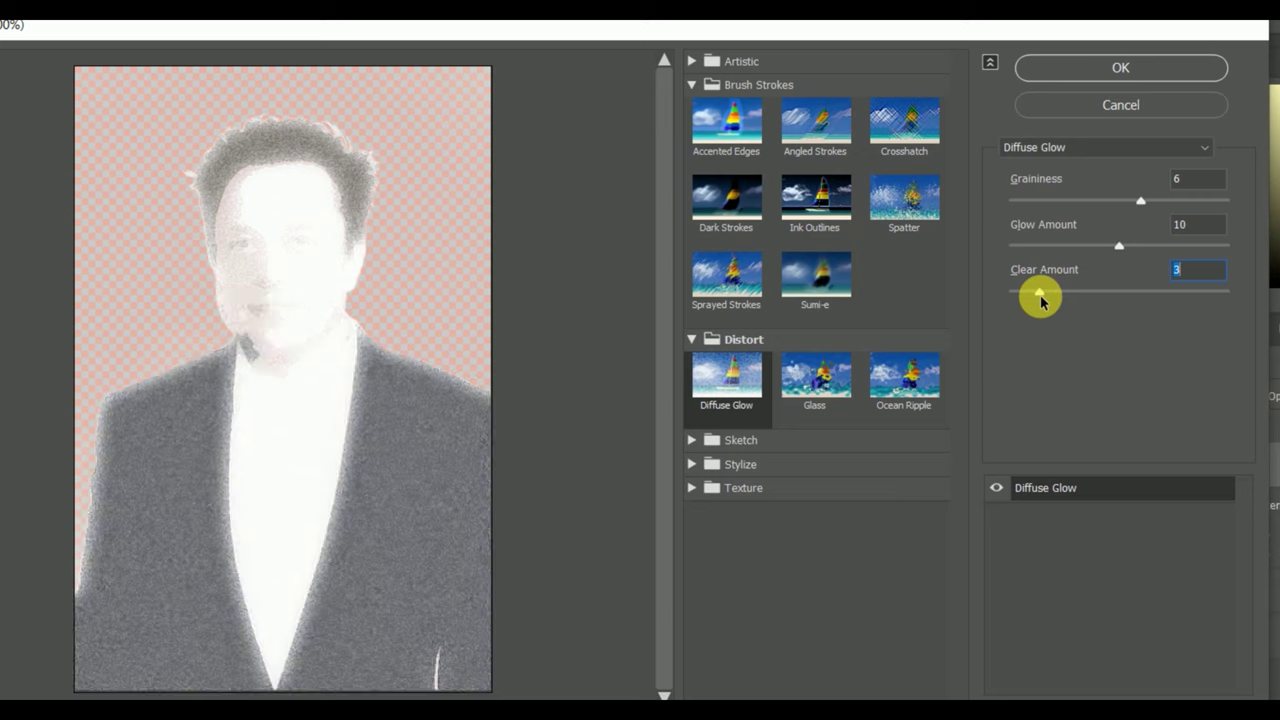
type("1")
type("5")
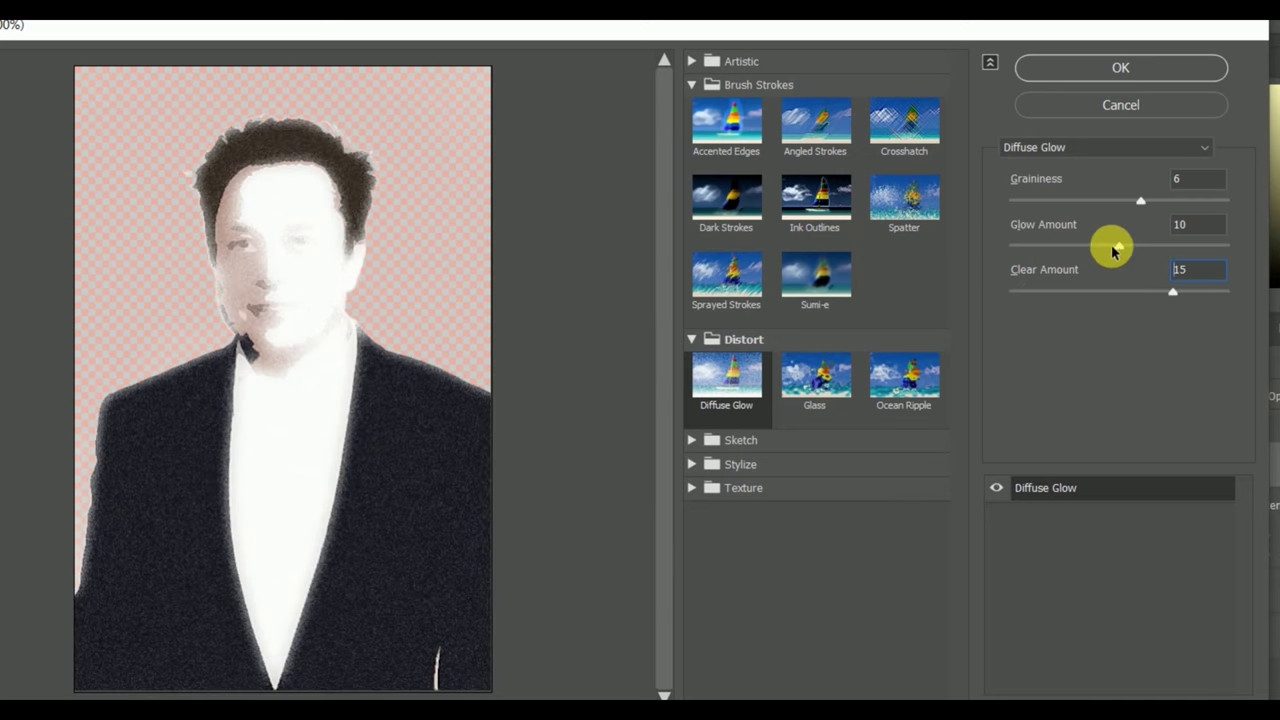
left_click_drag(1113, 247, 1036, 248)
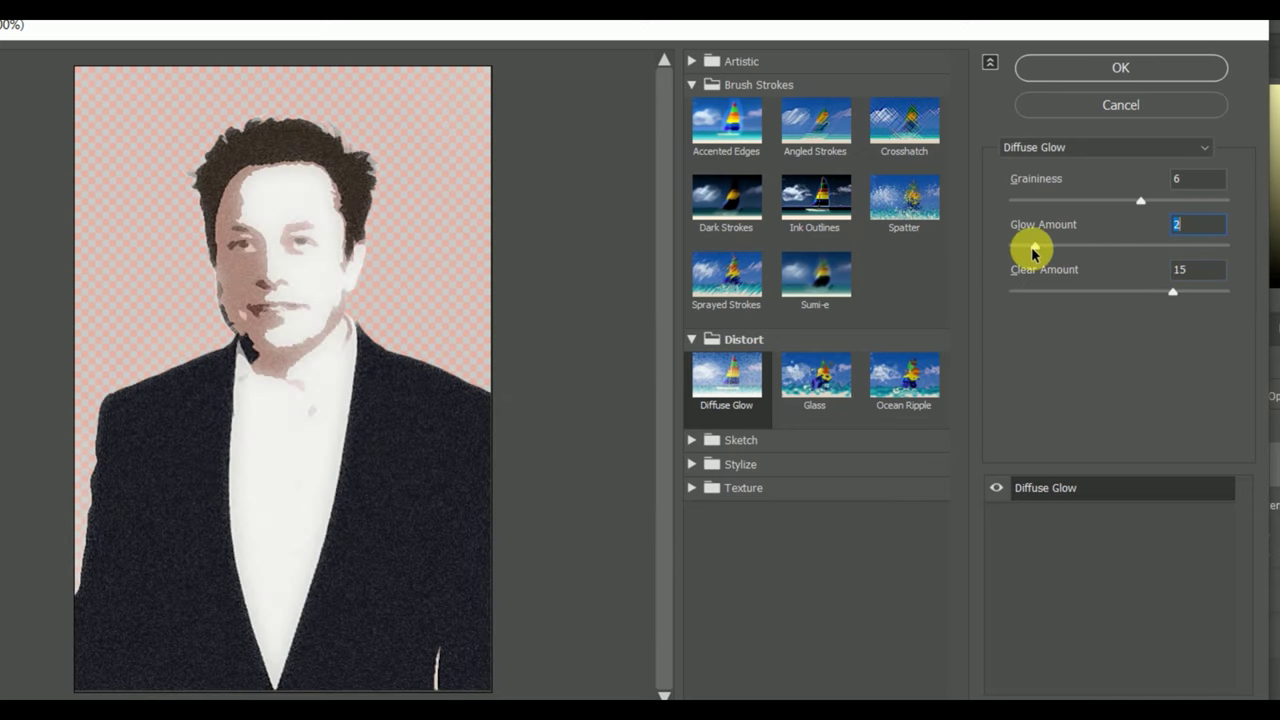
left_click_drag(1028, 248, 1023, 248)
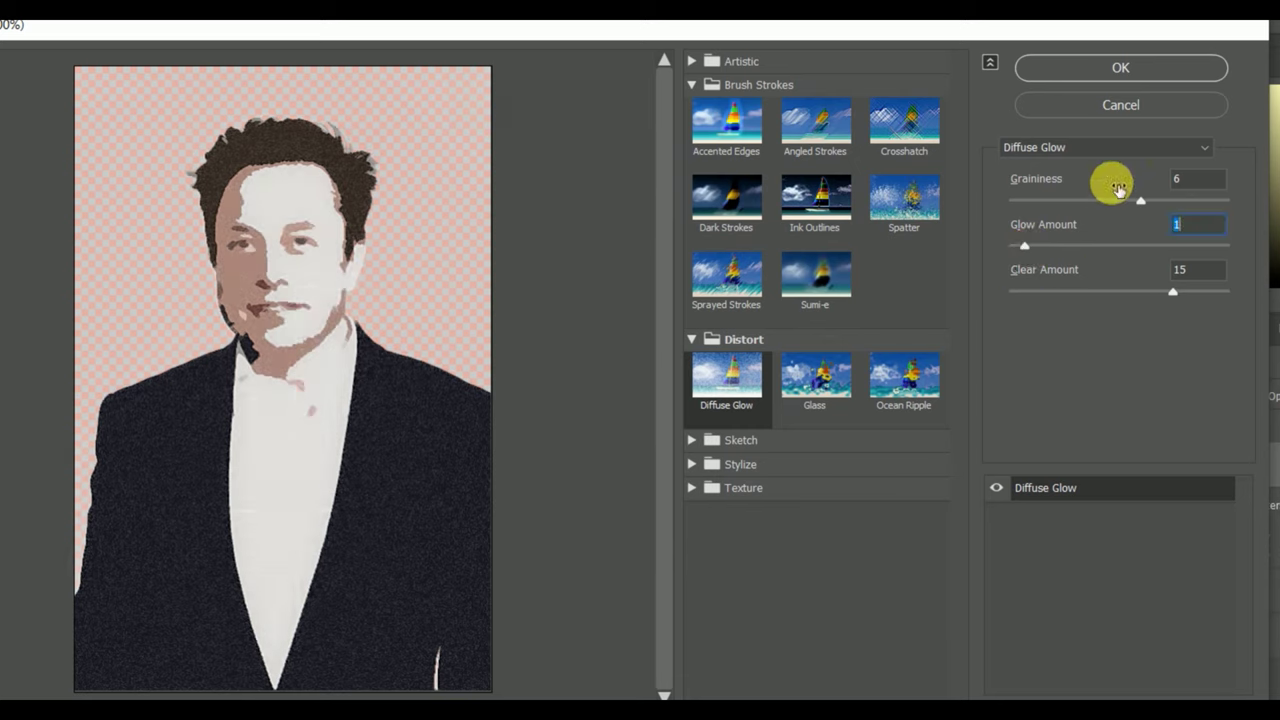
left_click_drag(1125, 199, 1070, 203)
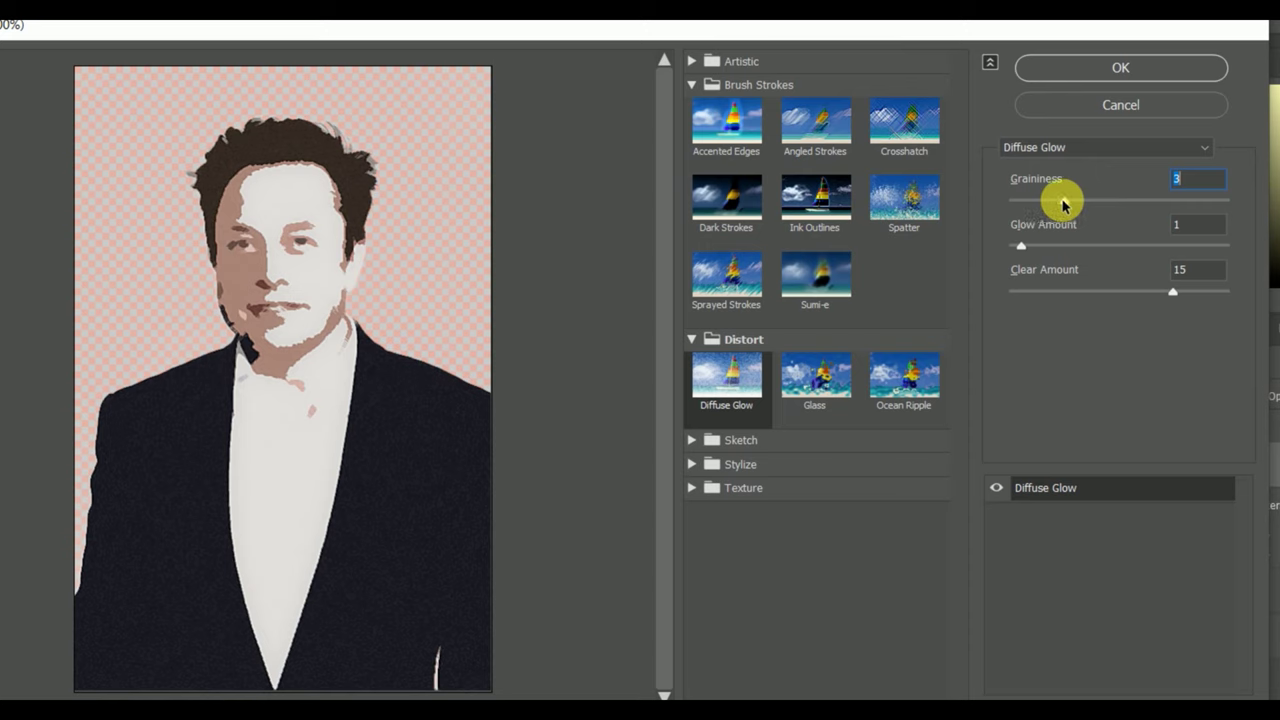
left_click(1205, 147)
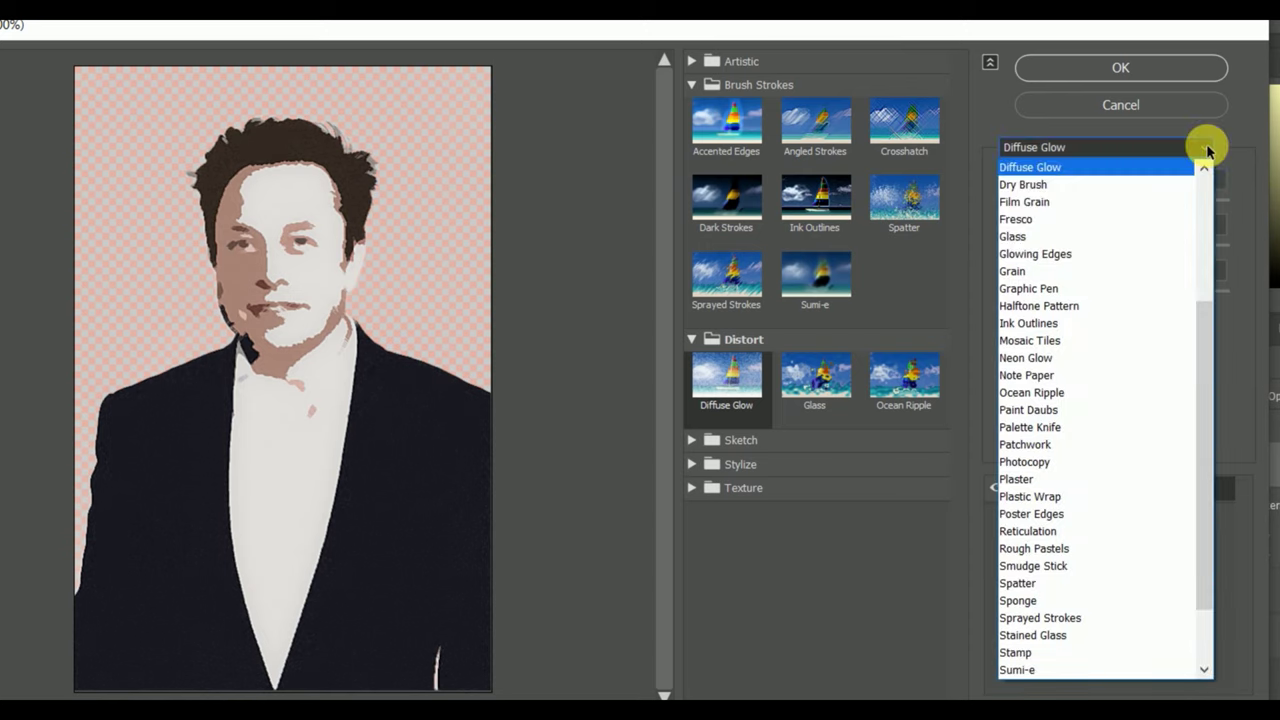
Switch to Dry Brush with texture 2 and apply it as a third smart filter.
left_click(1050, 185)
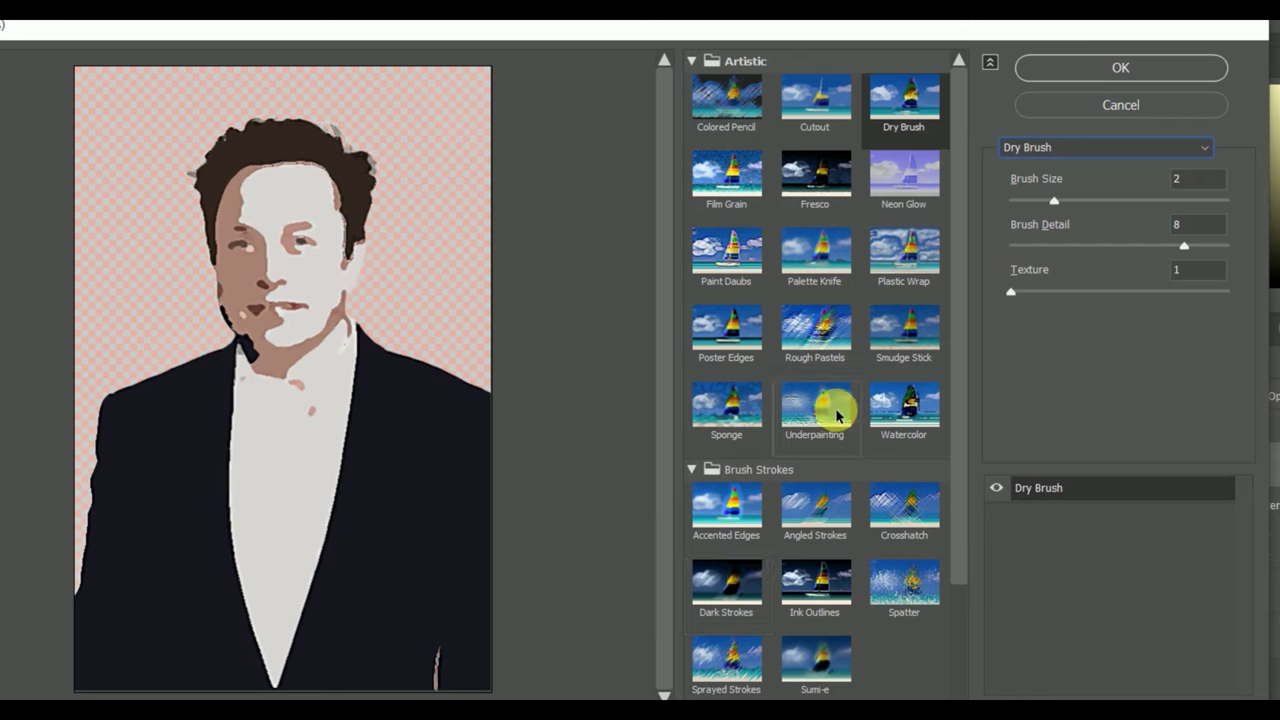
left_click_drag(1012, 296, 1078, 302)
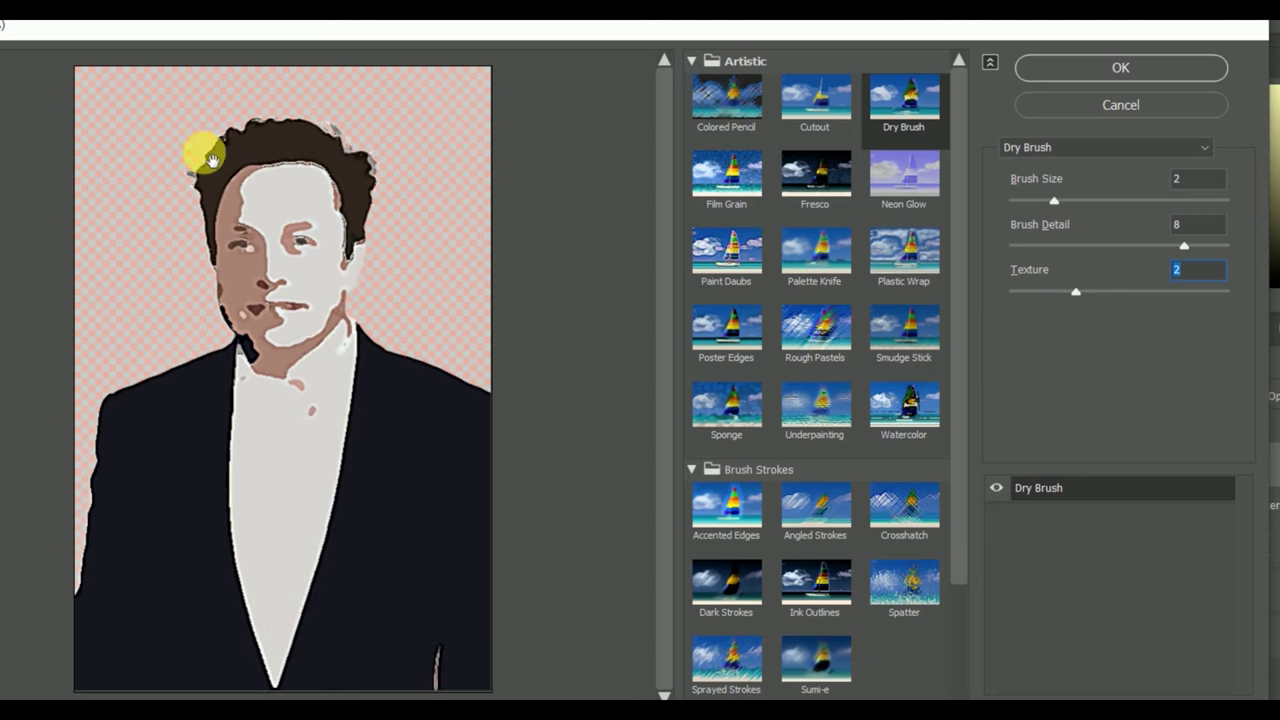
key("Return")
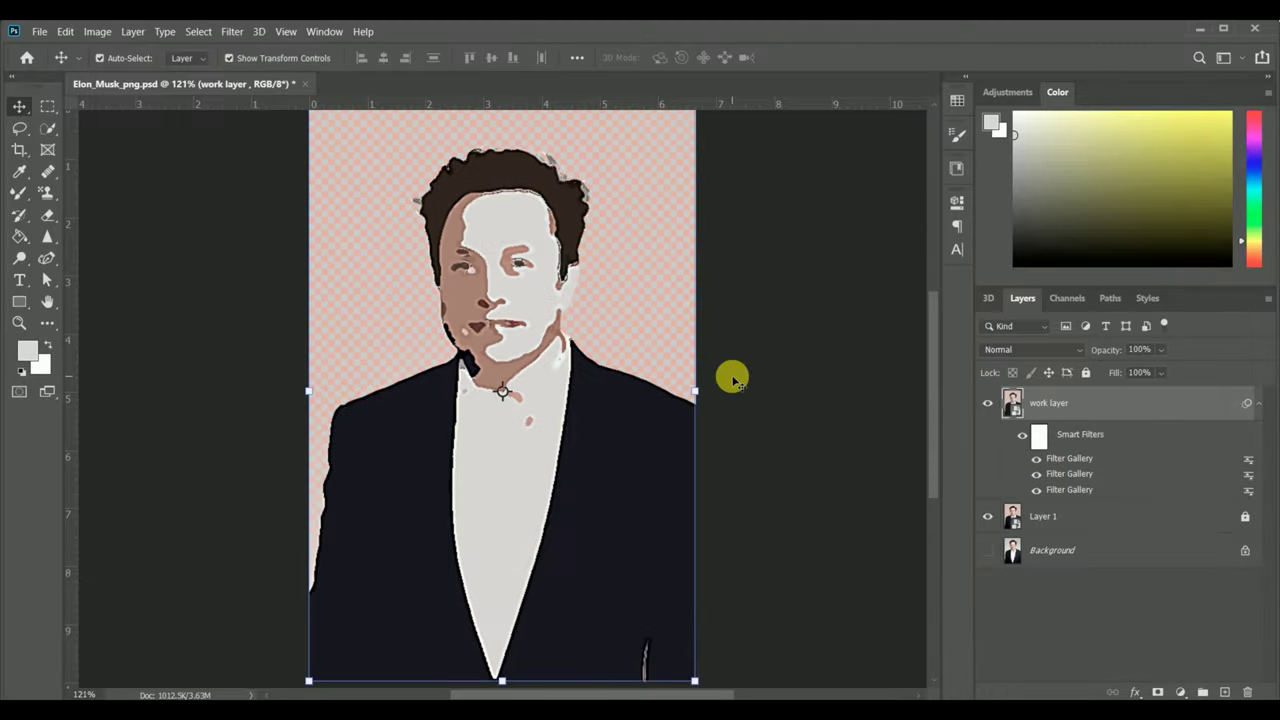